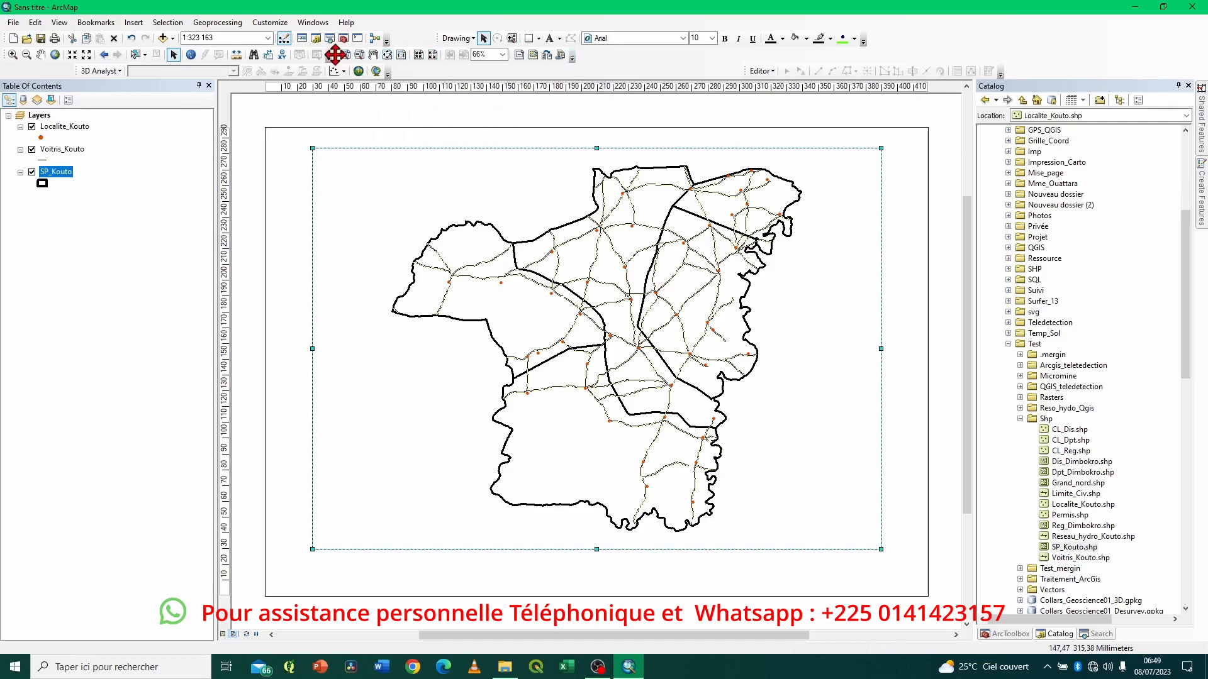
Undock the Layout toolbar and float it above the map page, checking that it is enabled among the available toolbars.
drag(336, 54, 469, 109)
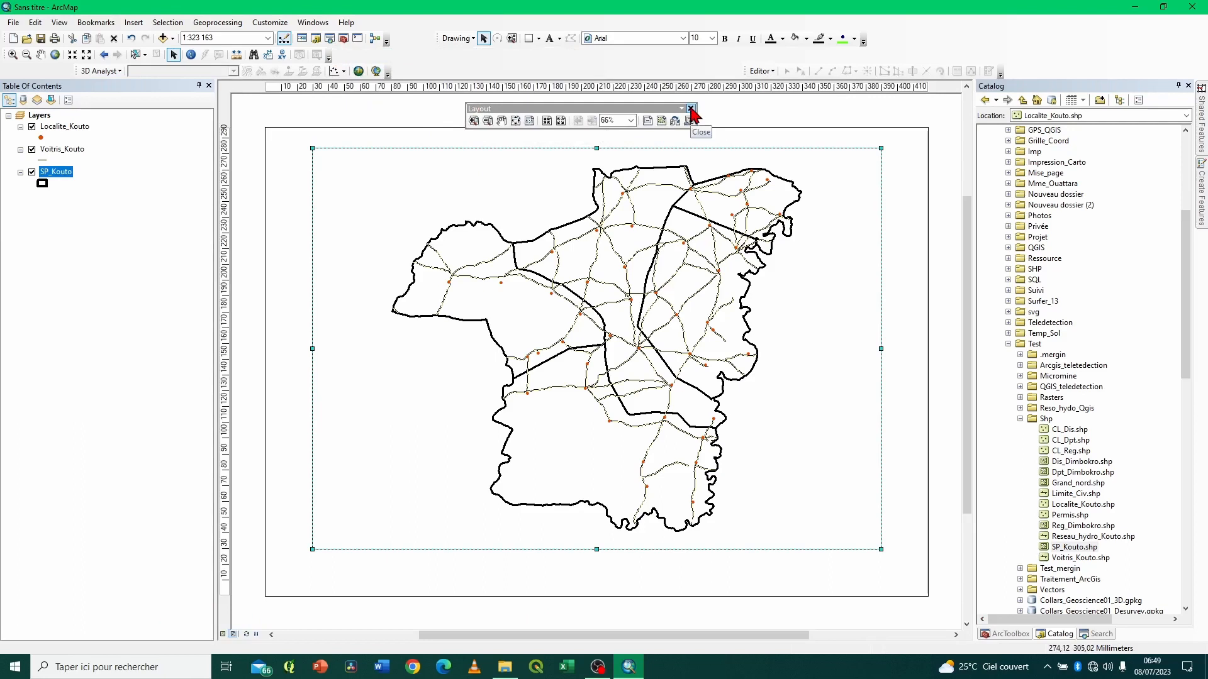
right_click(678, 62)
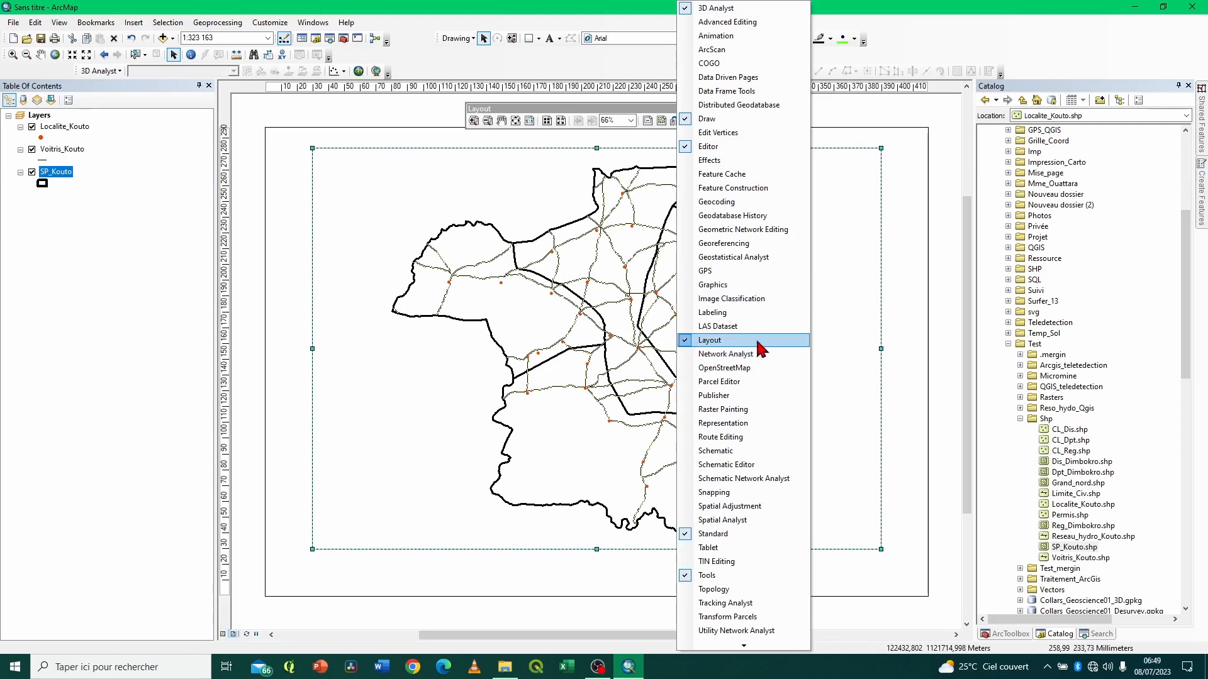
click(648, 74)
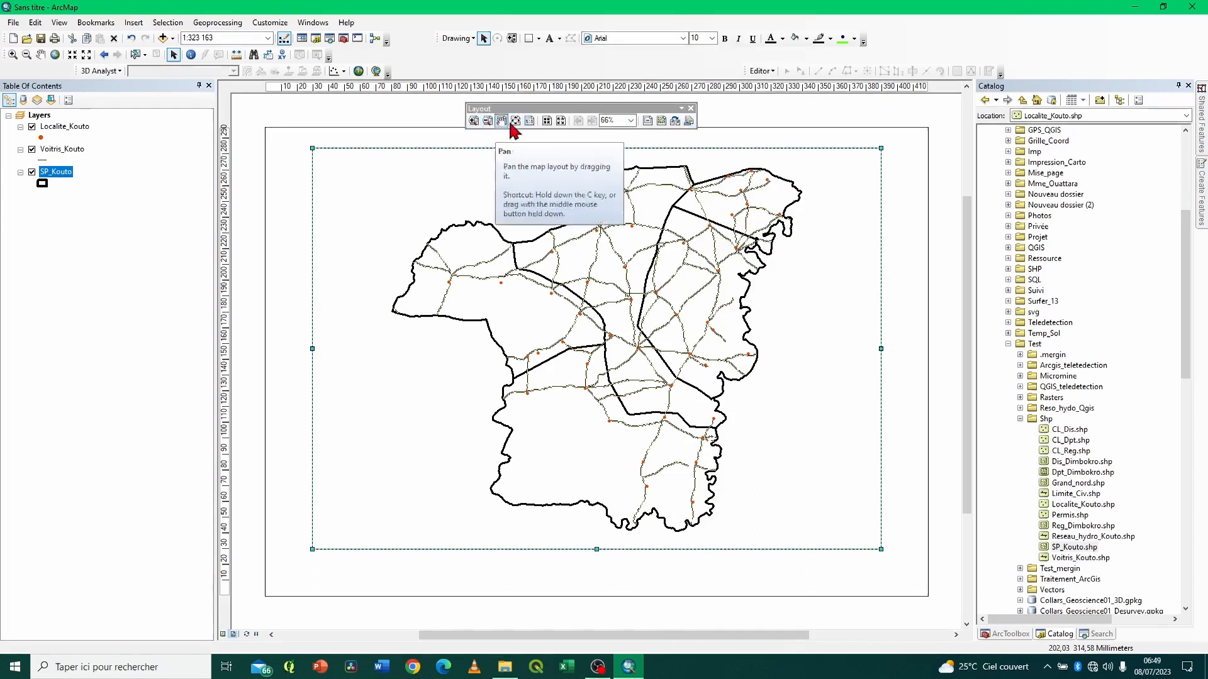
Open the layout template selection and preview the blank and architectural page sizes, including ARCH A, B and E Portrait.
click(675, 123)
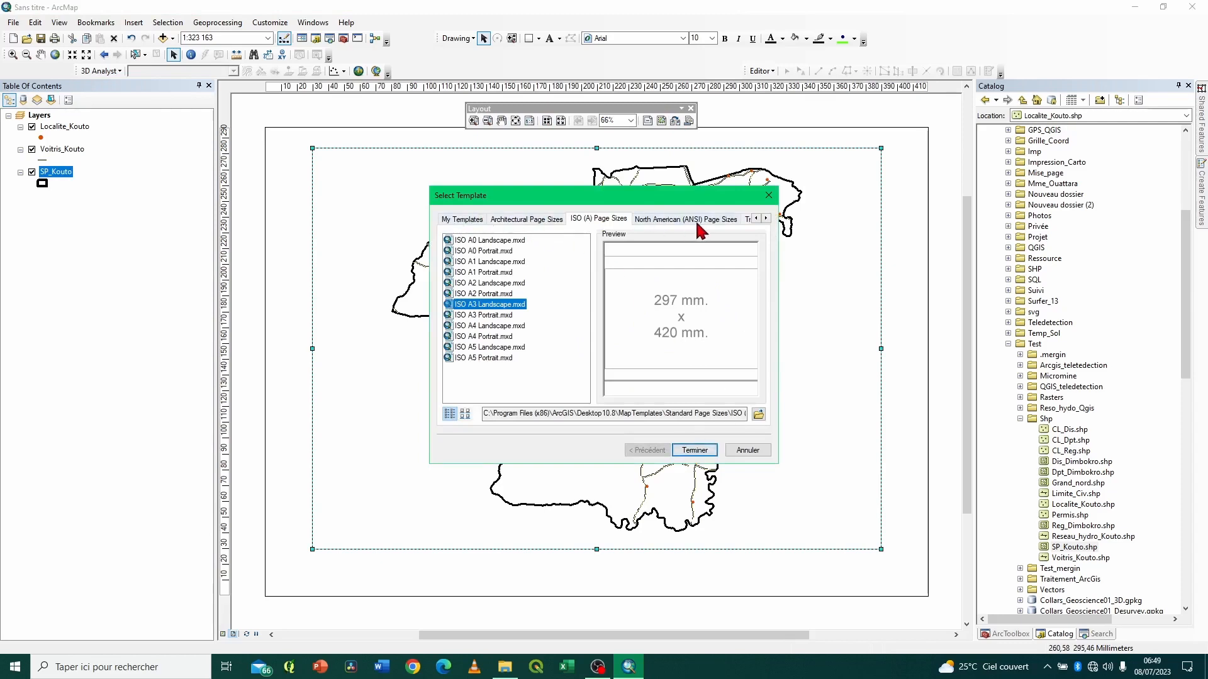
click(457, 221)
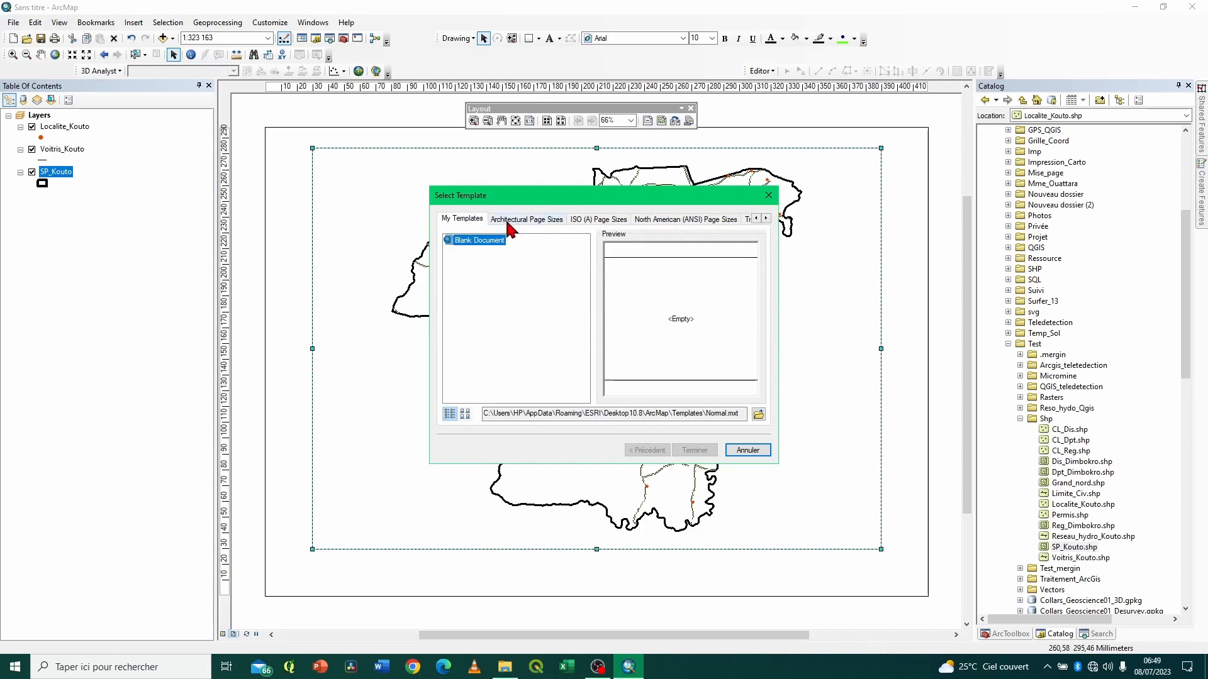
click(526, 219)
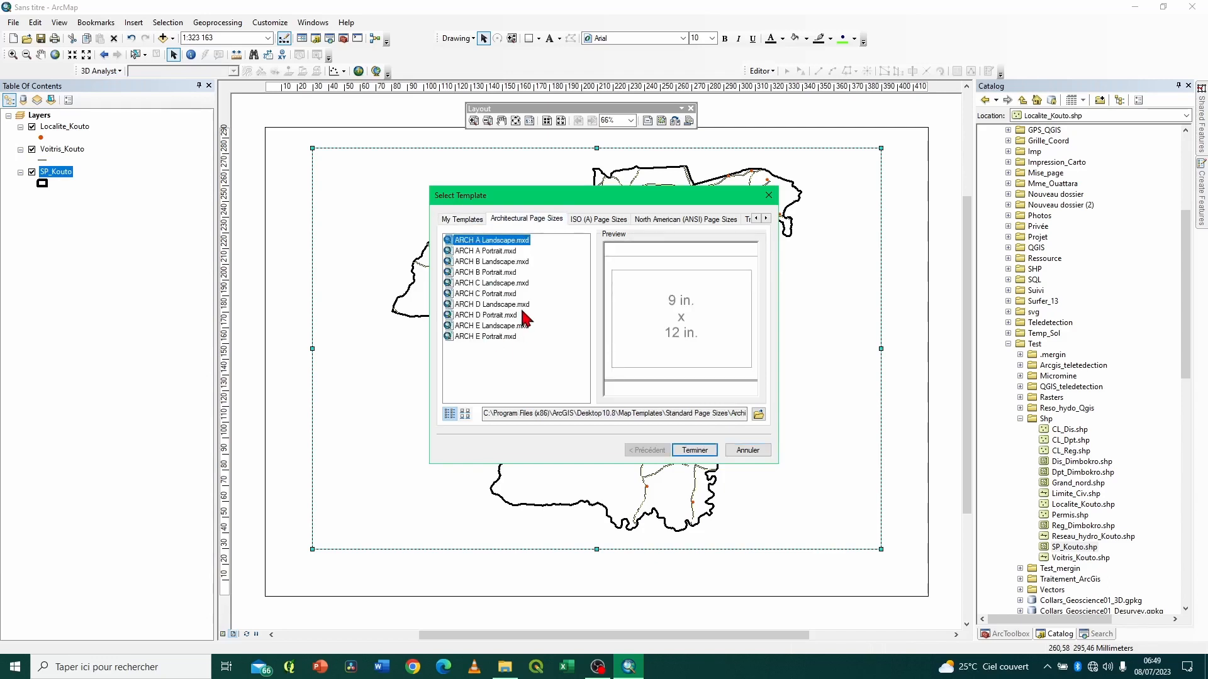
click(493, 251)
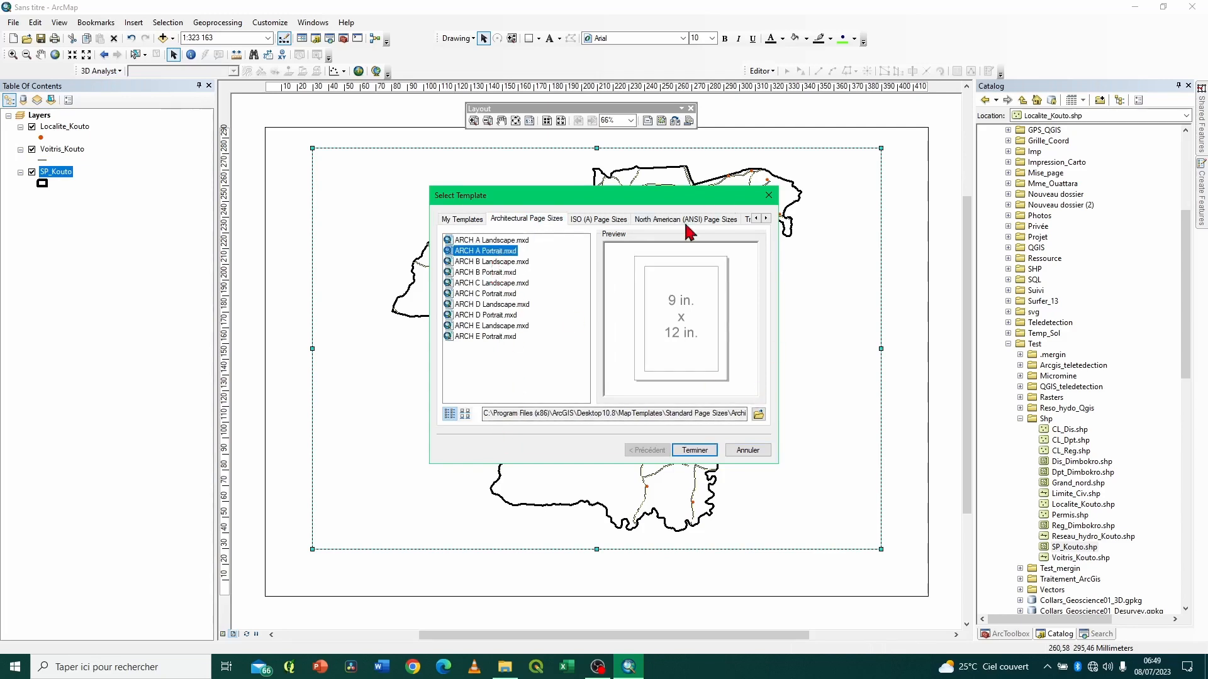
click(469, 273)
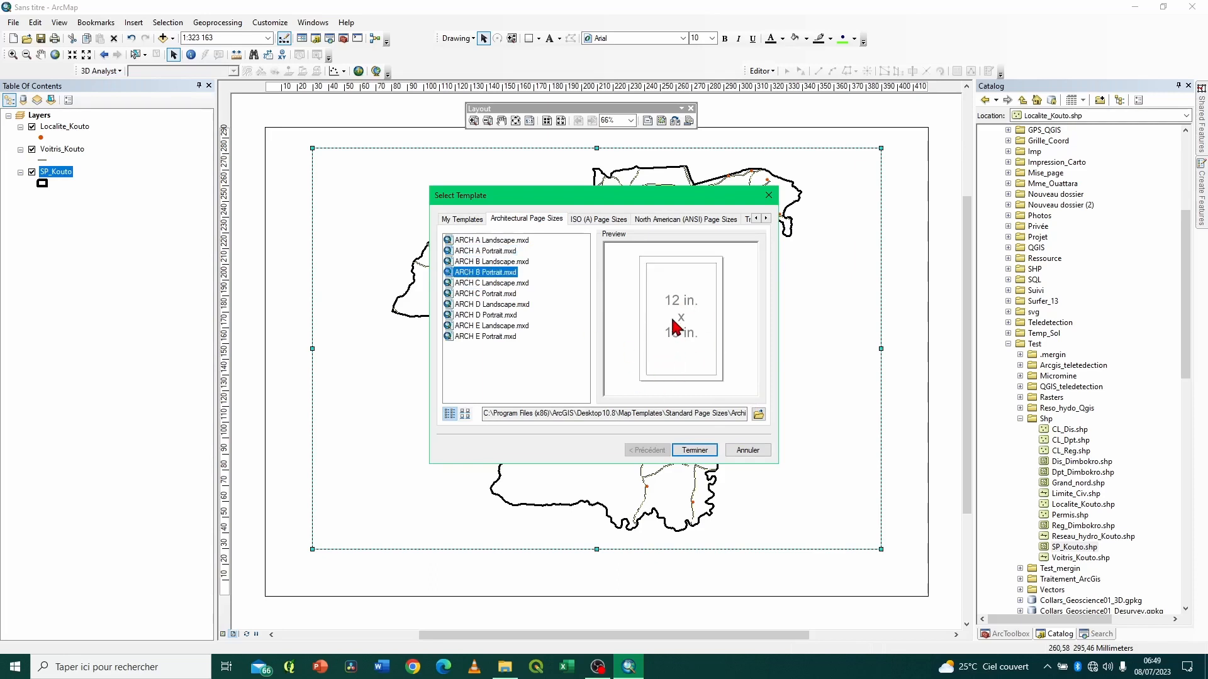
click(500, 337)
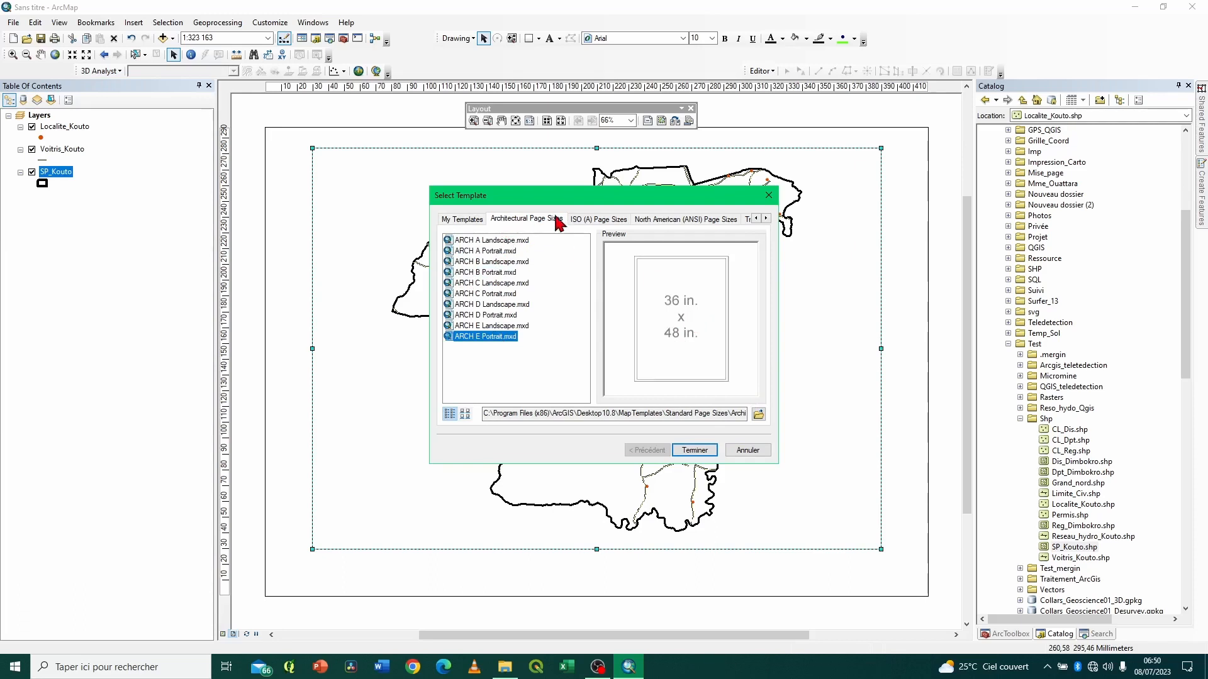
Preview the ISO A0 and A1 page templates and the North American ANSI E, Legal, Letter and Tabloid templates.
click(603, 220)
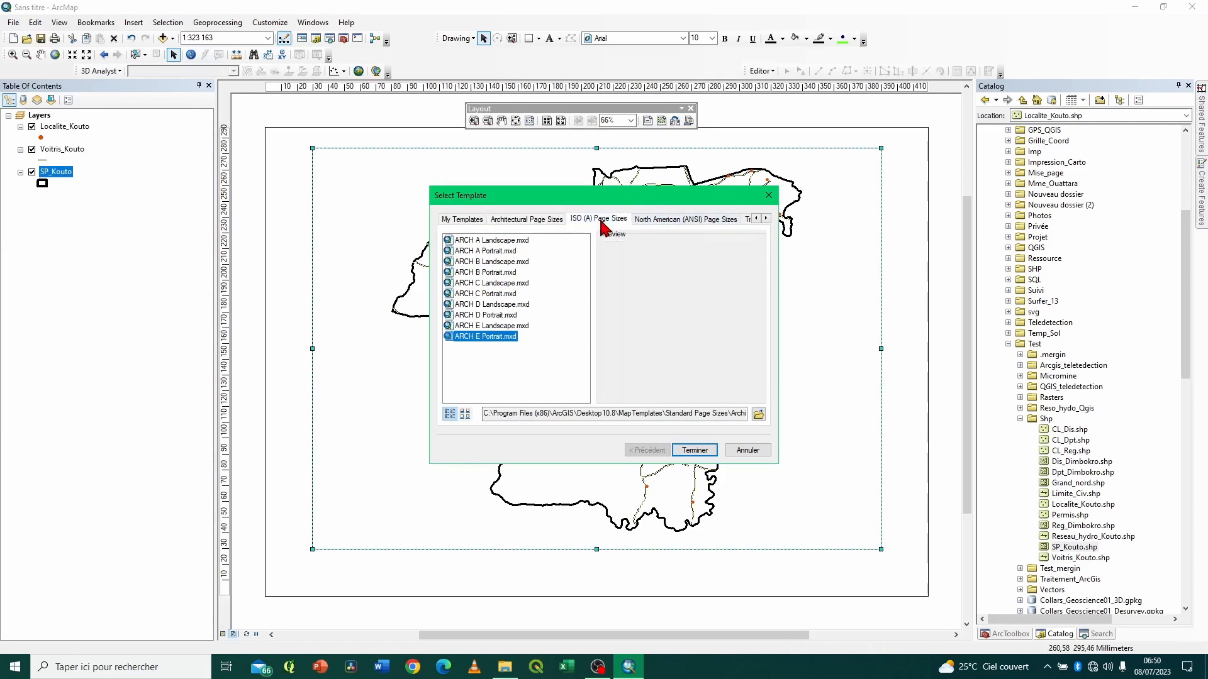
click(487, 241)
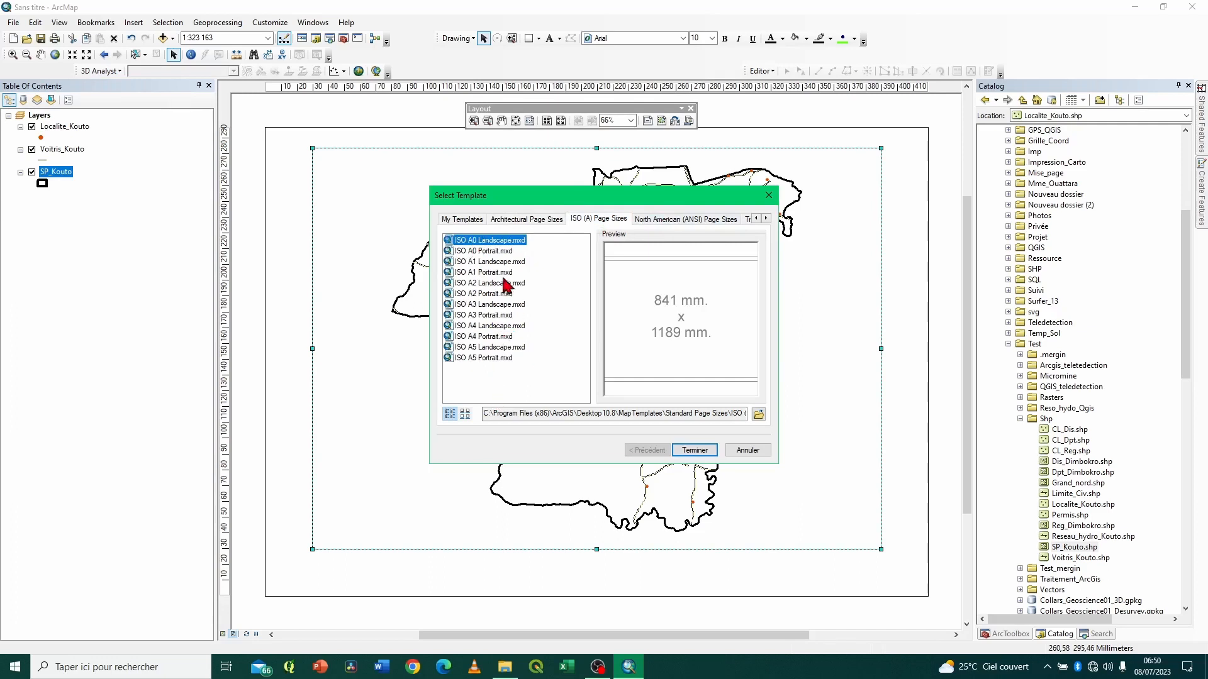
click(495, 252)
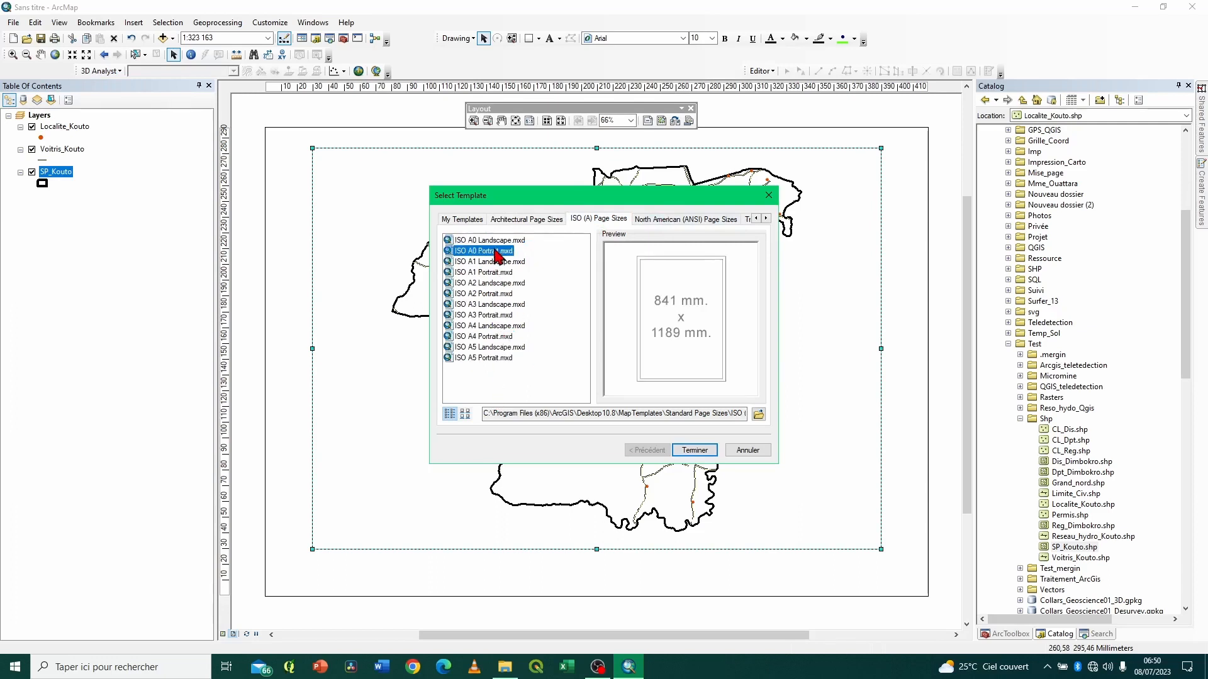
click(497, 262)
click(498, 273)
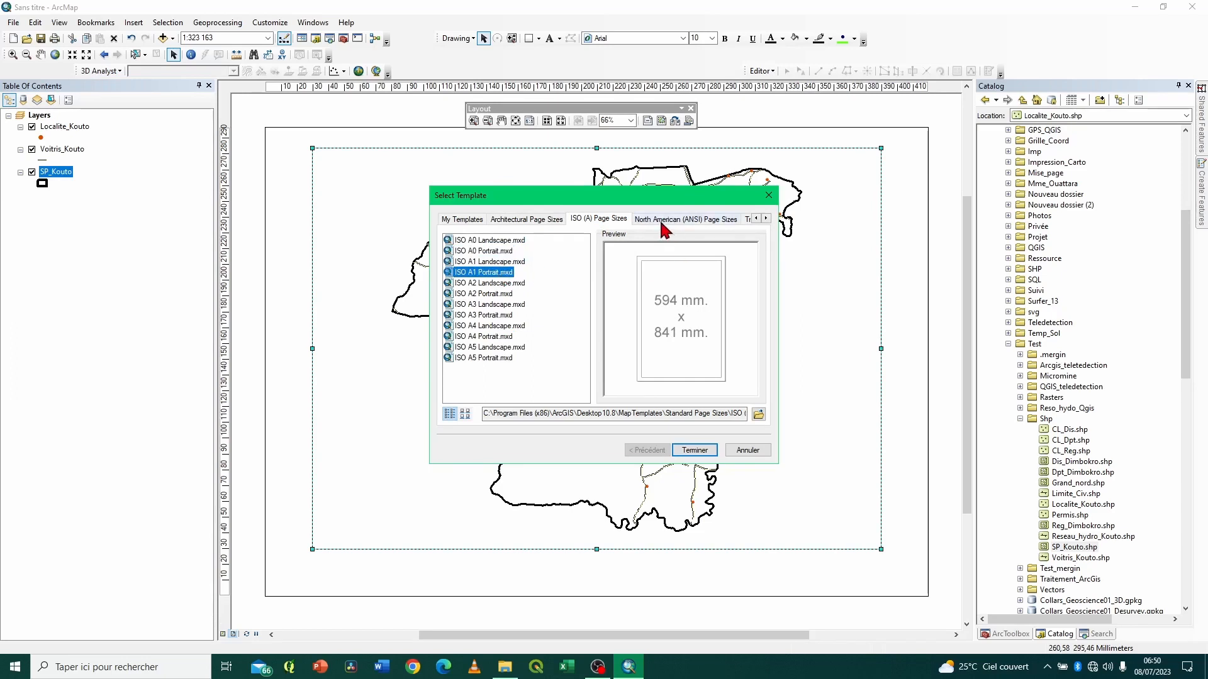
click(673, 227)
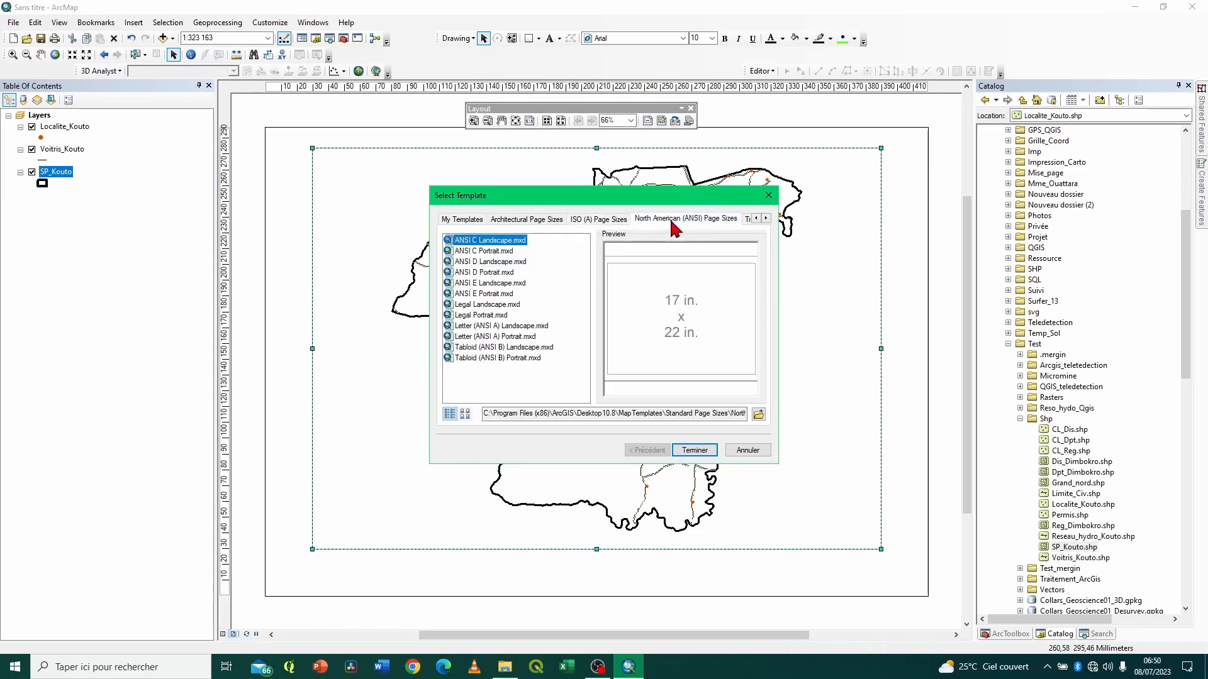
click(493, 284)
click(493, 294)
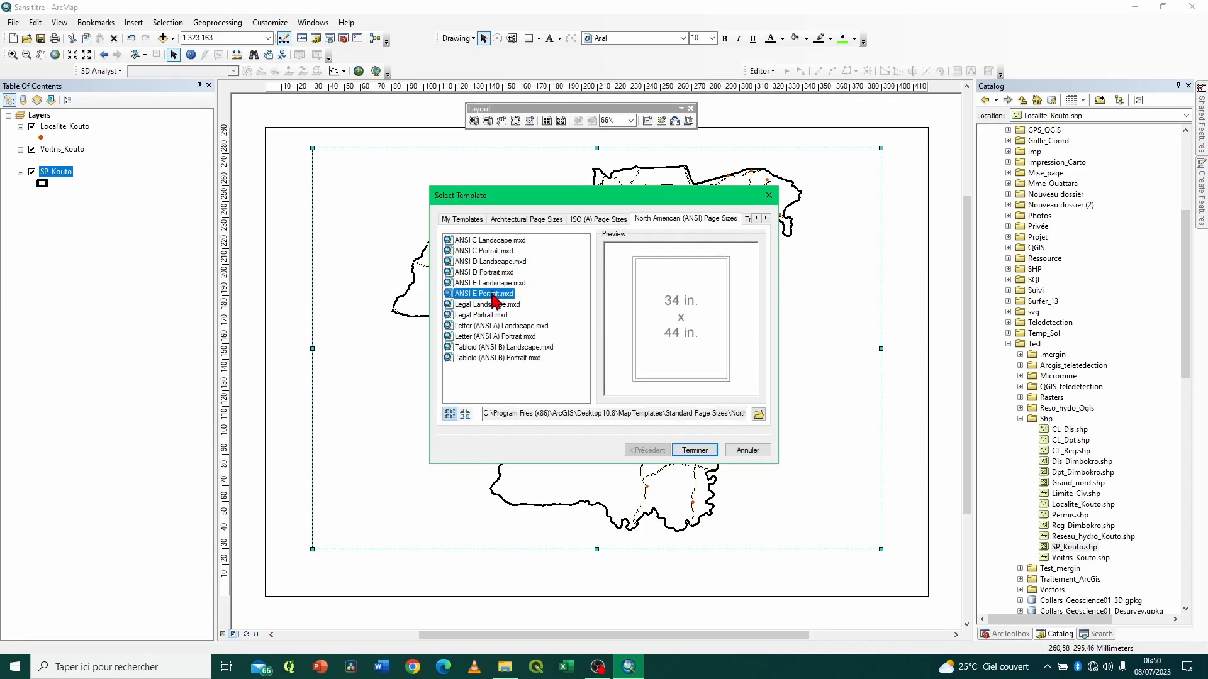
click(496, 304)
click(498, 315)
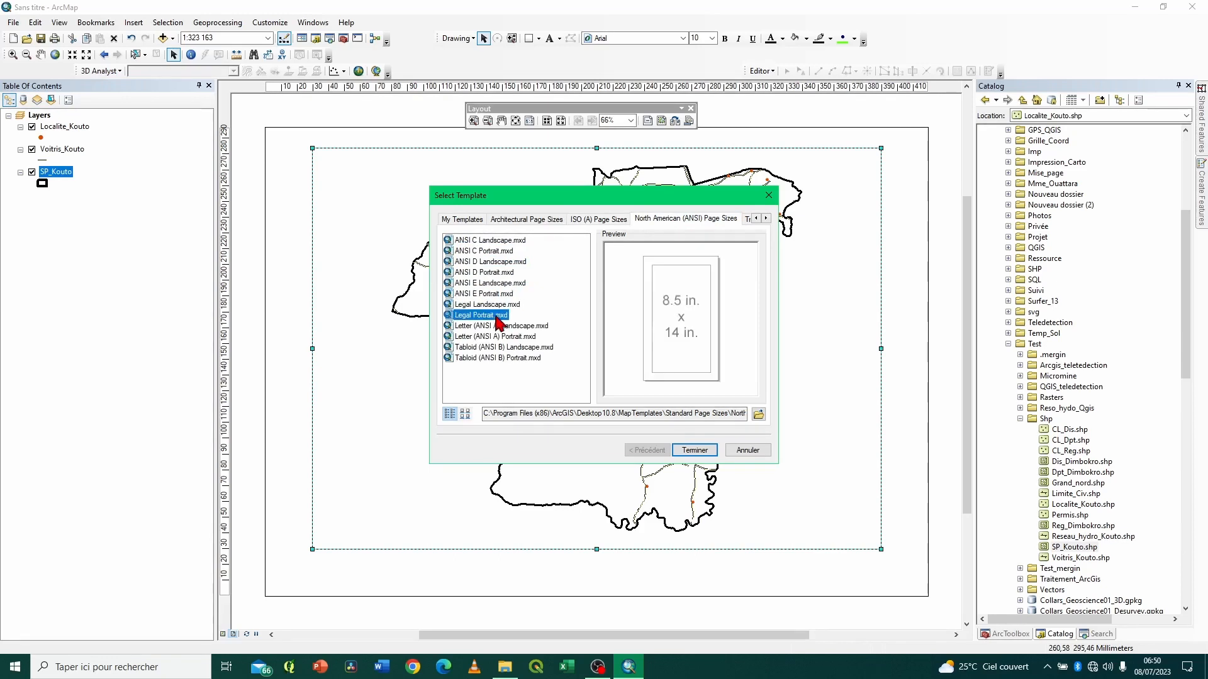
click(503, 326)
click(511, 348)
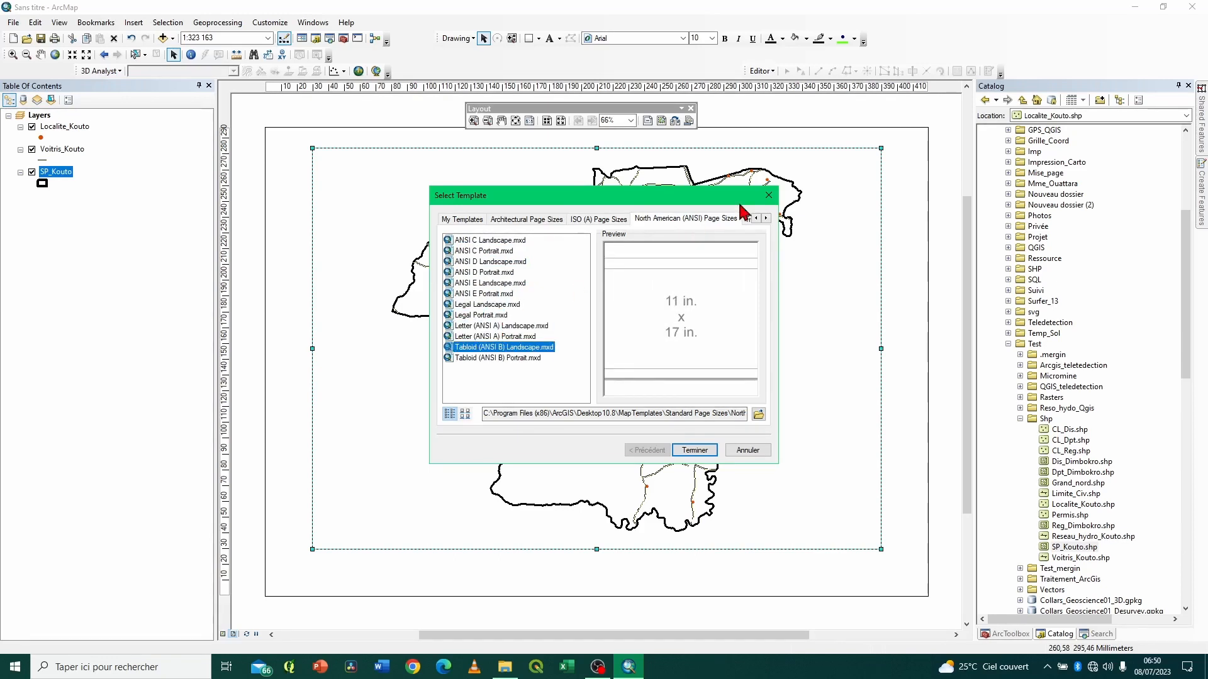
Apply the LandscapeClassic.mxd template from the Traditional Layouts category to the map page.
click(767, 219)
click(767, 220)
click(767, 219)
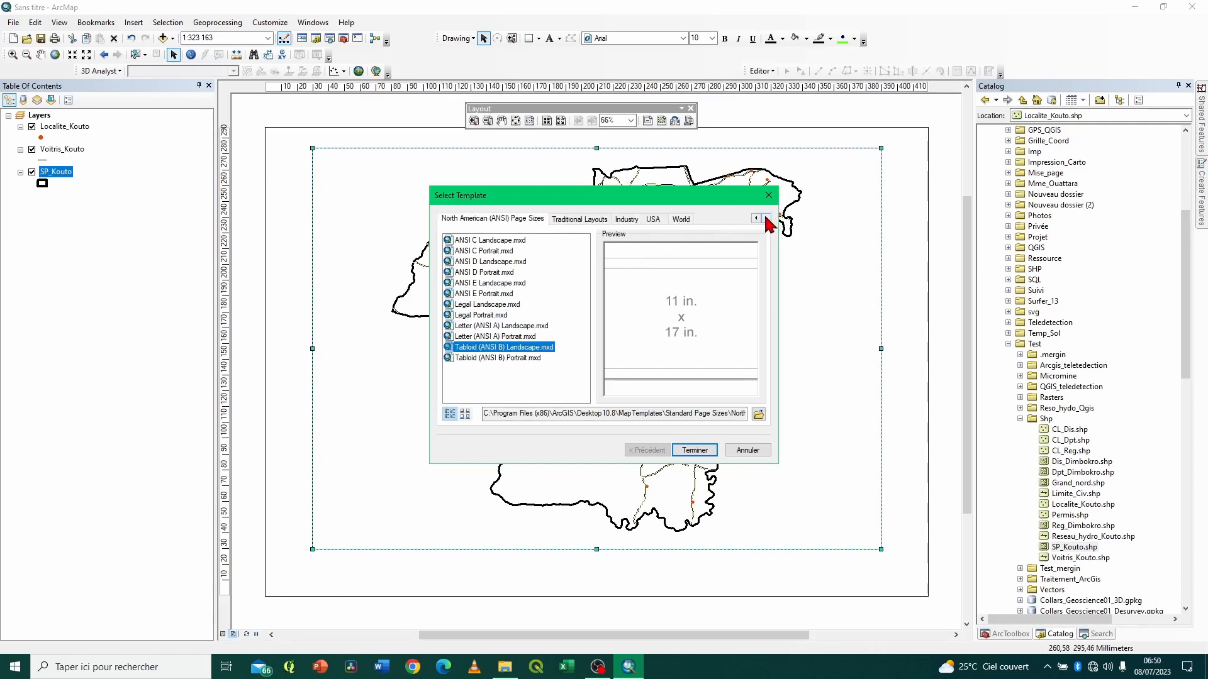
click(579, 220)
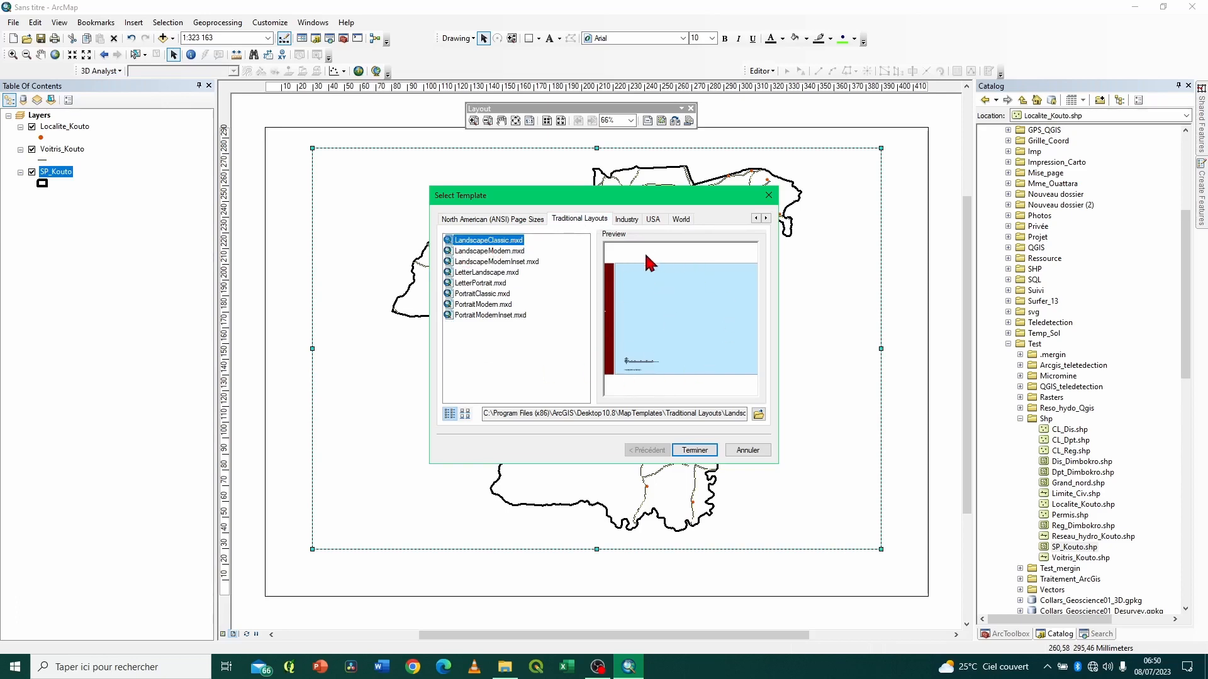
click(697, 450)
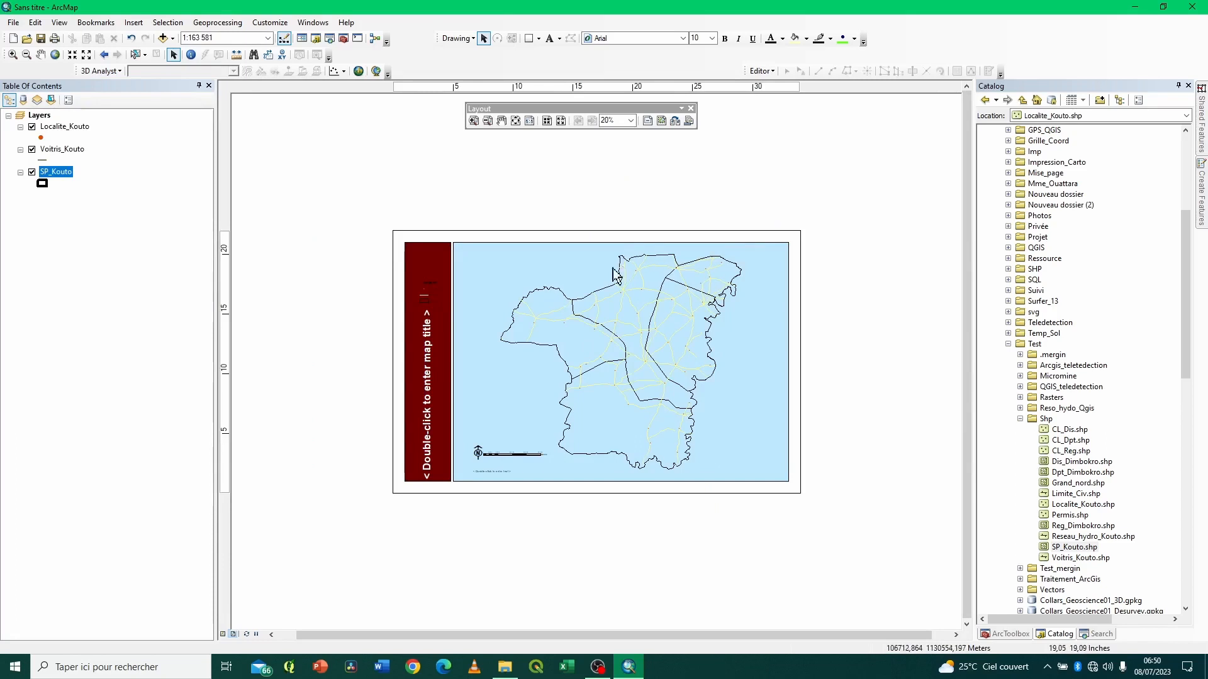
Replace the vertical map title placeholder with "TITRE DE LA CARTE", keeping its current text symbol.
click(473, 121)
click(425, 216)
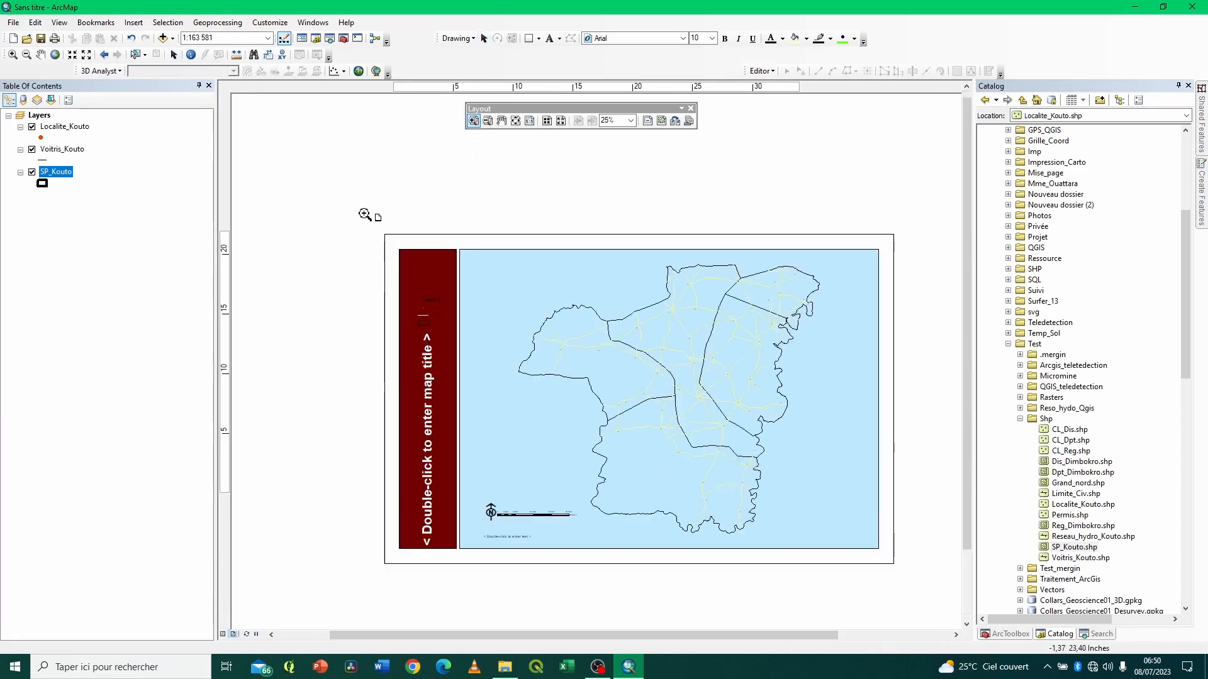
drag(364, 215, 919, 484)
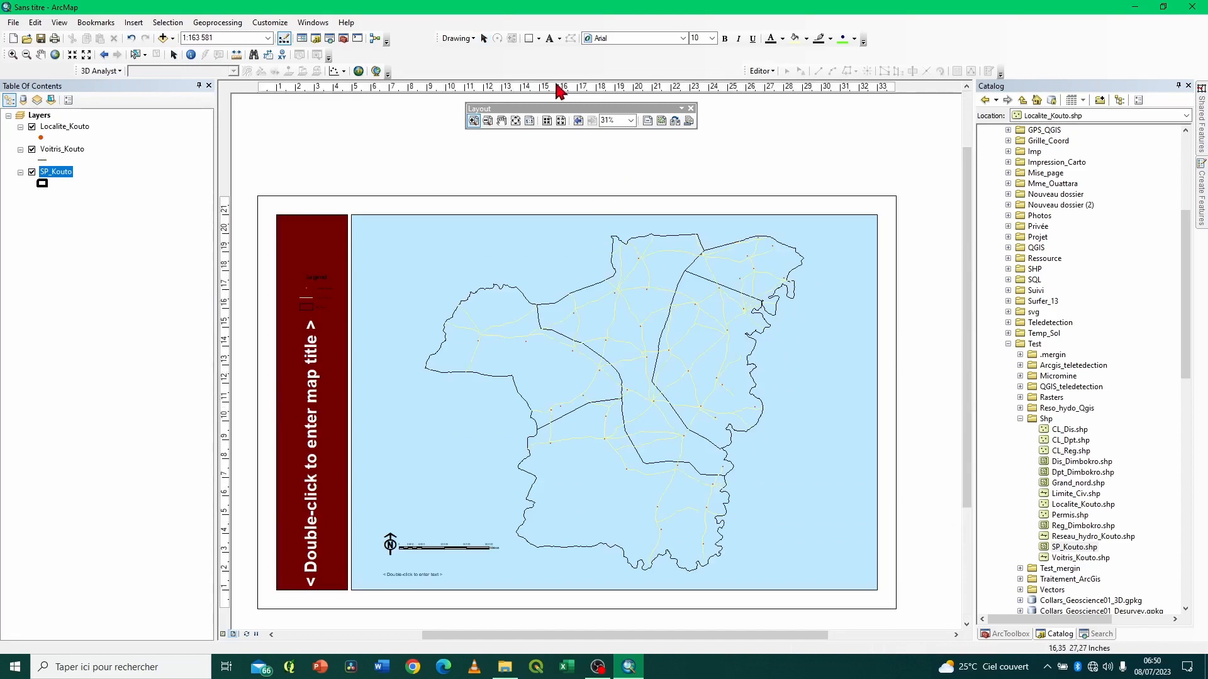
click(501, 121)
drag(473, 327, 512, 273)
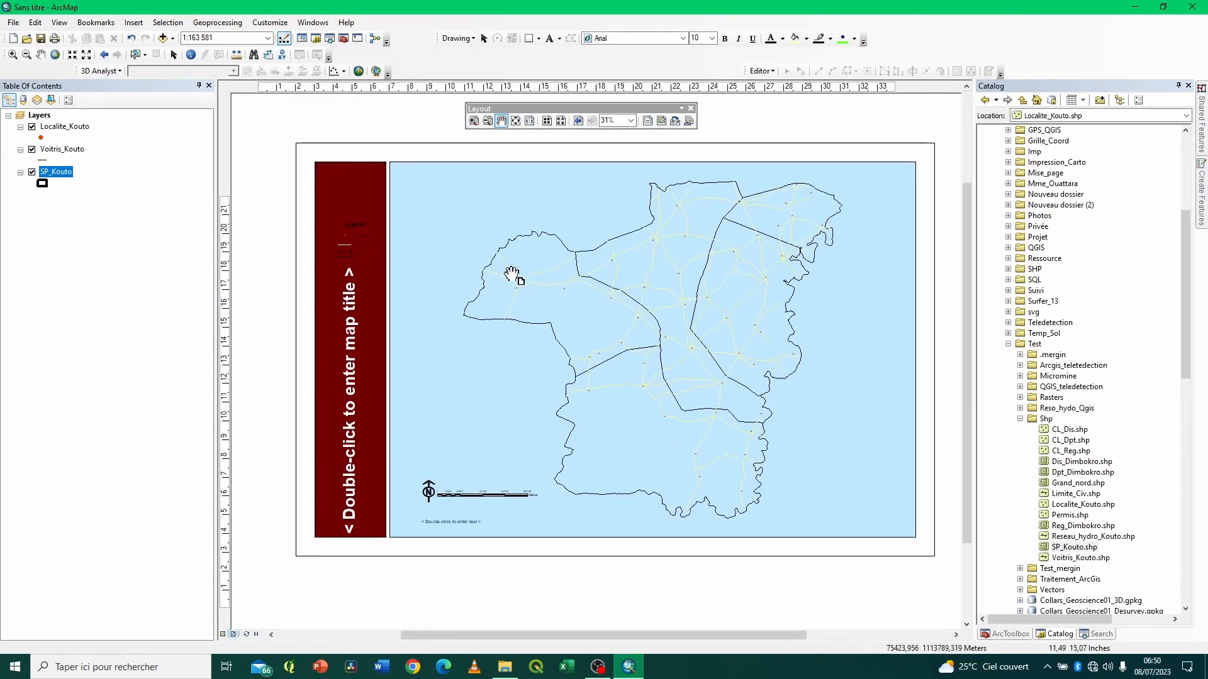
click(174, 54)
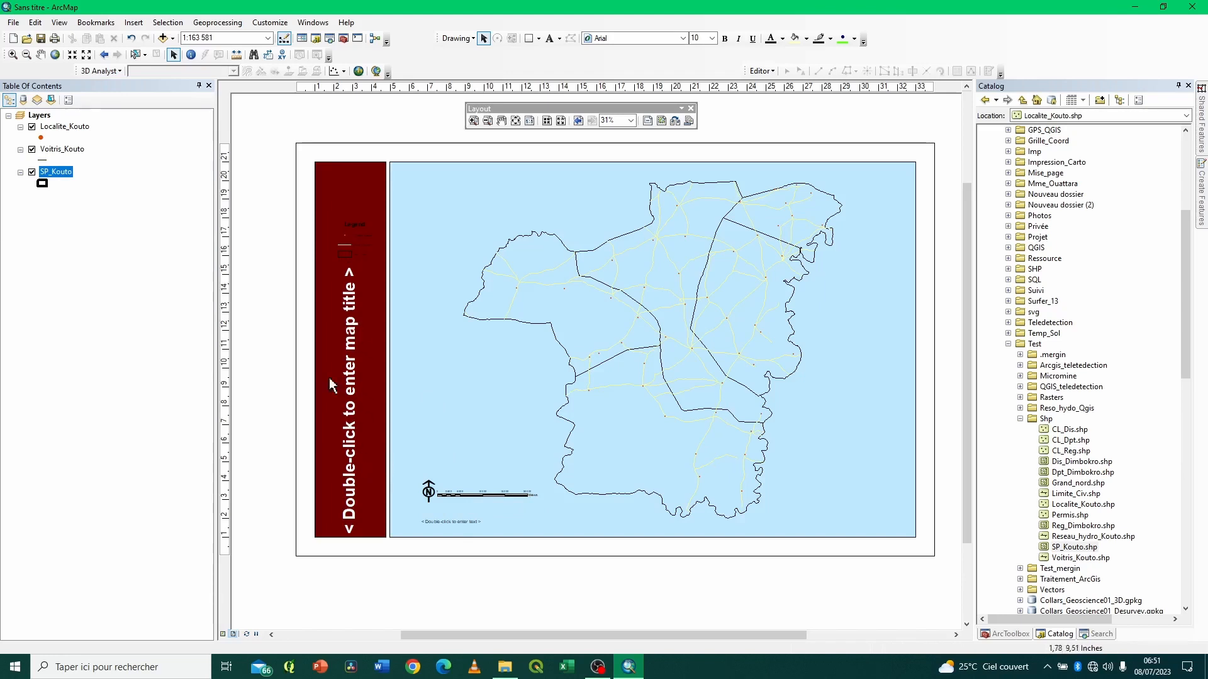
double_click(354, 408)
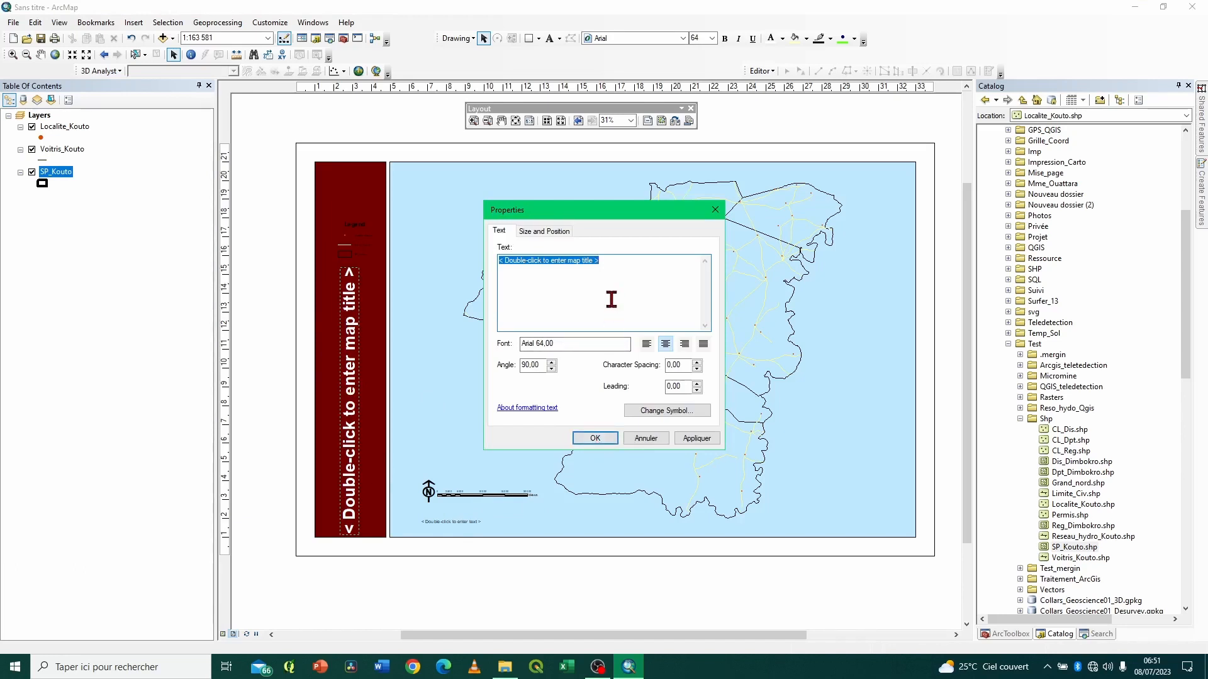
text(Ti)
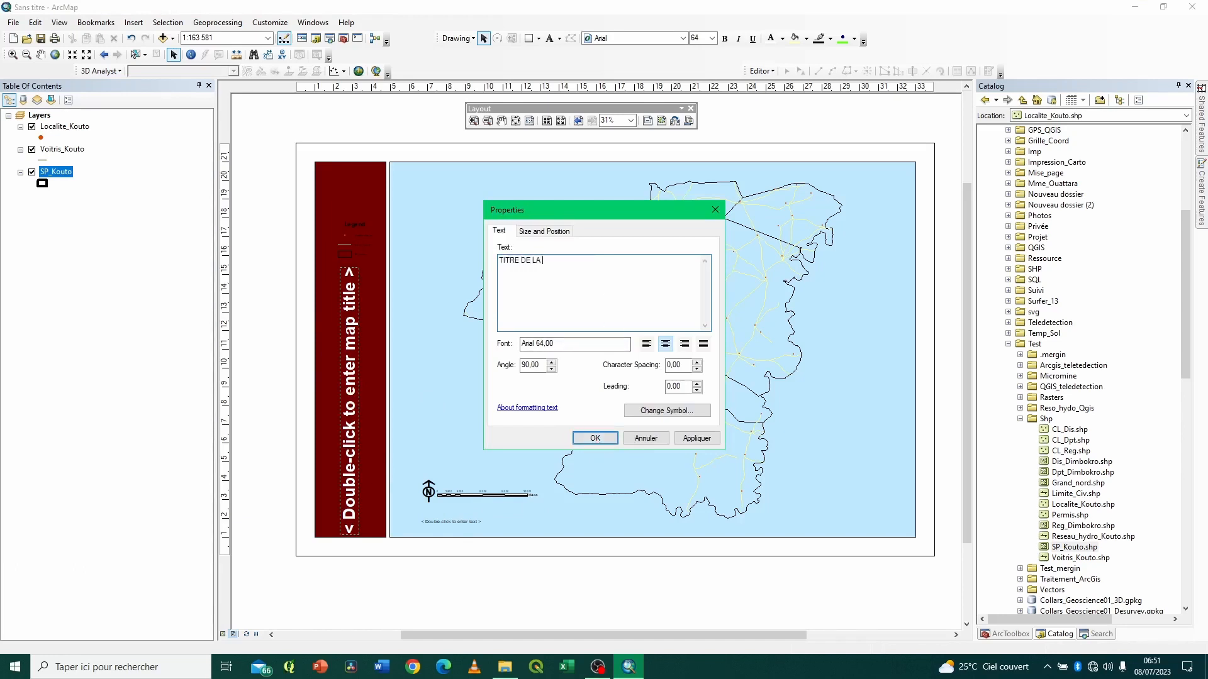
click(663, 414)
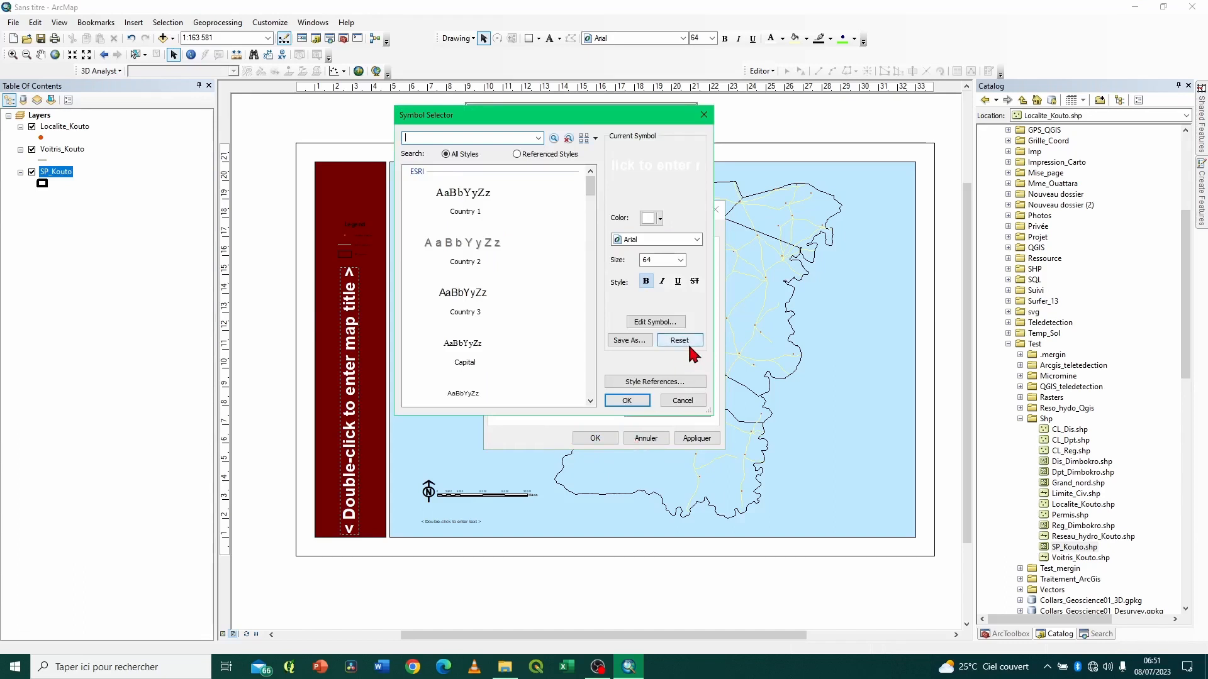
click(638, 402)
click(598, 439)
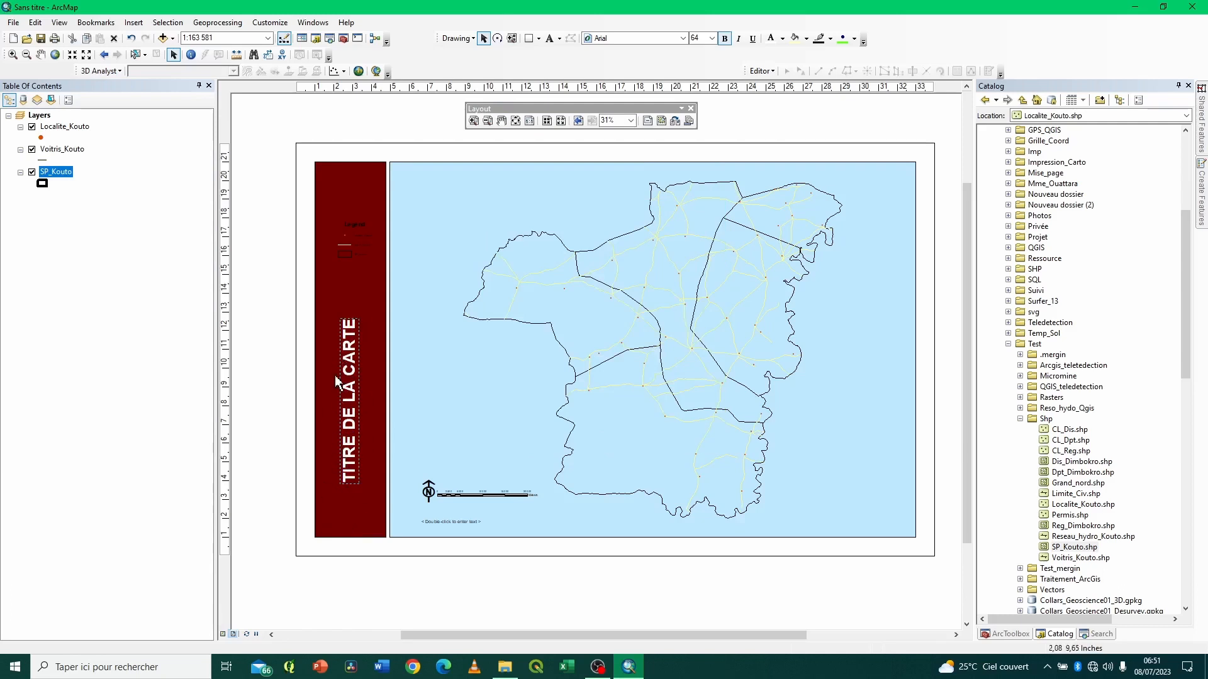
Set the labels of all legend items to the Country 1 text symbol at size 20.
click(343, 224)
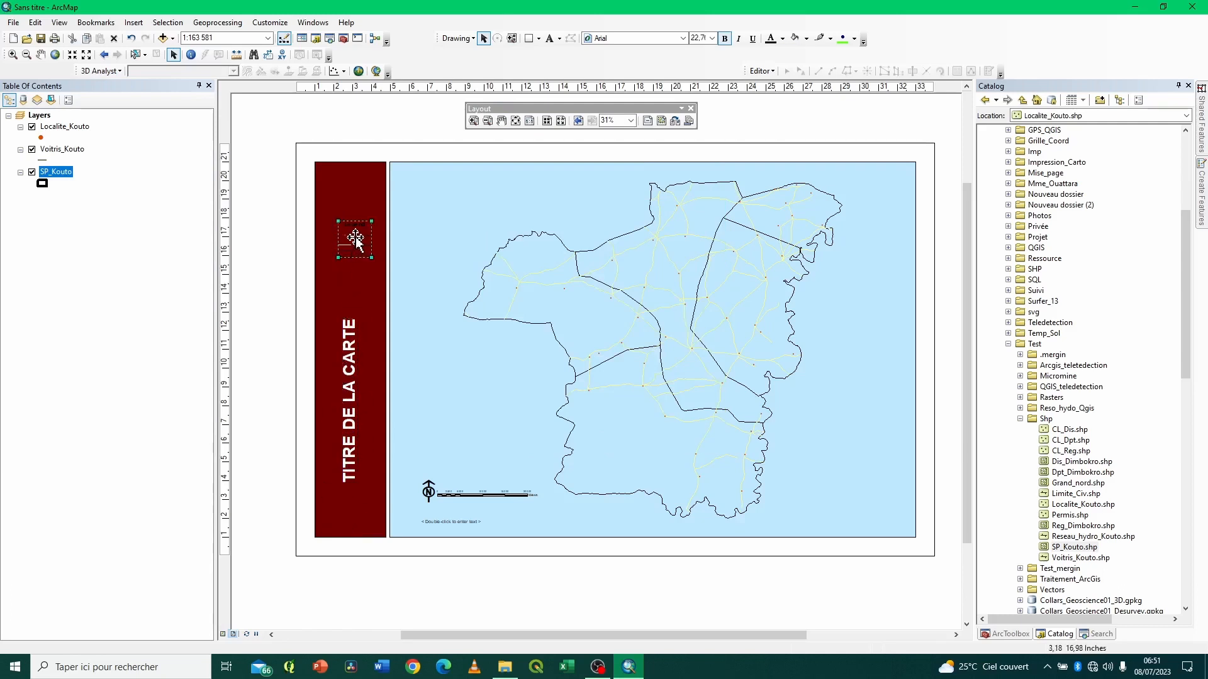
double_click(356, 236)
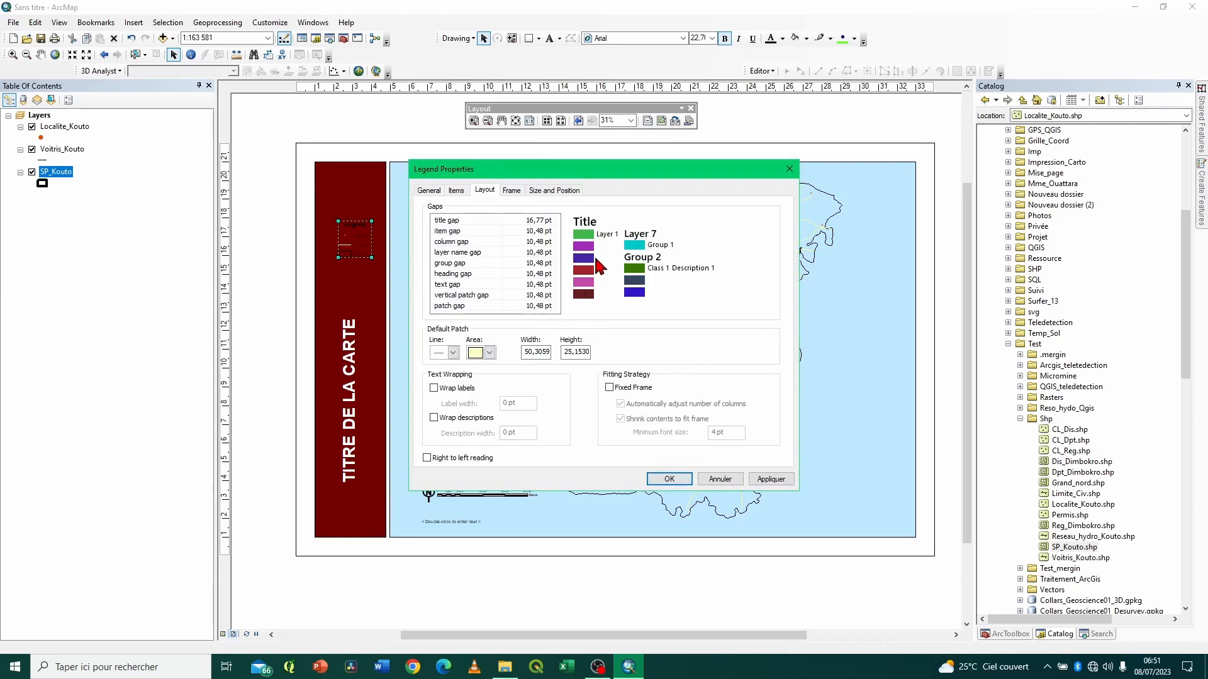
click(455, 190)
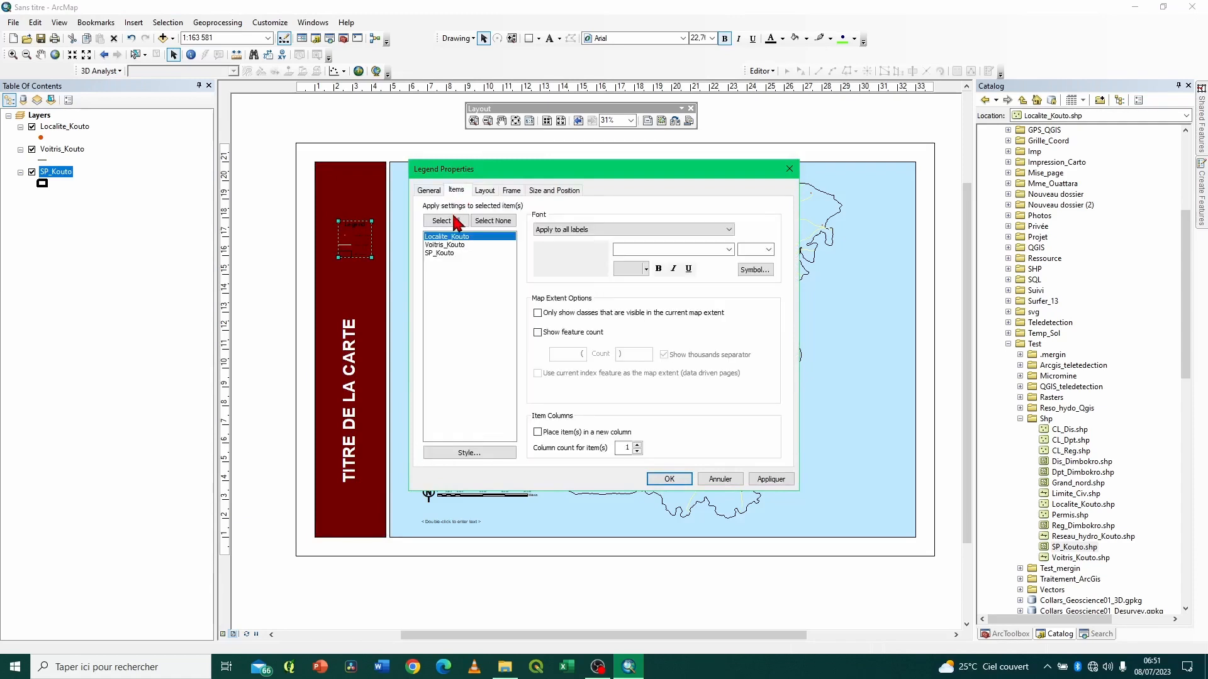
click(446, 221)
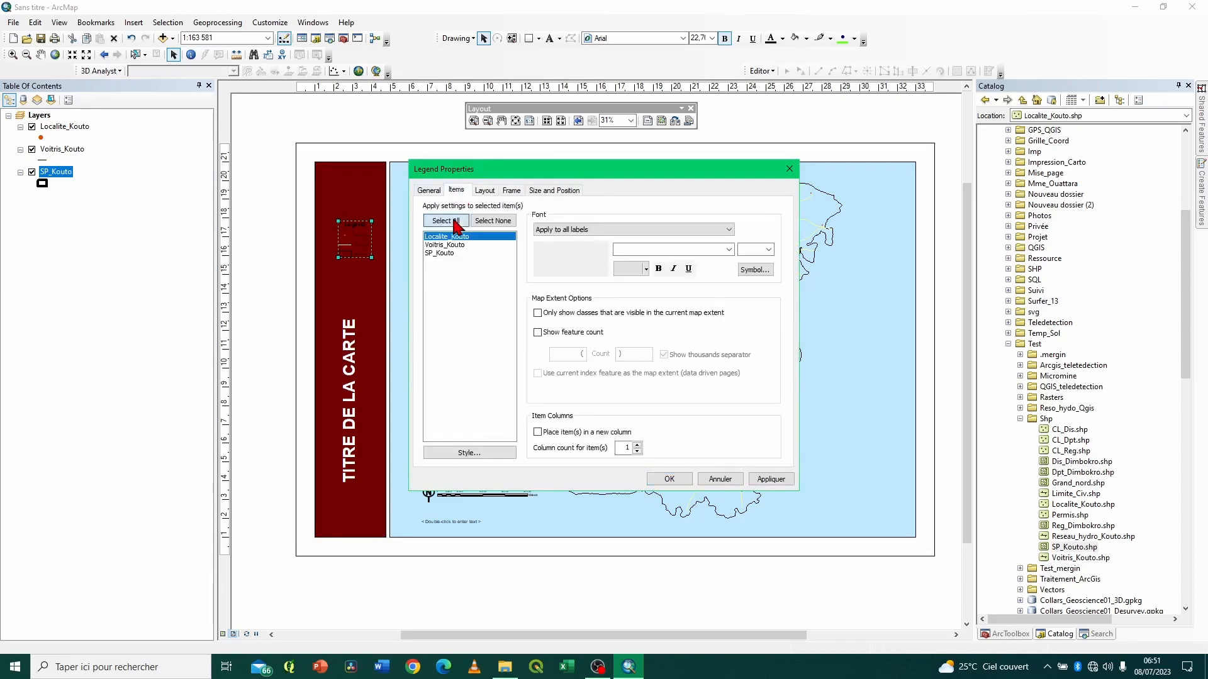
click(755, 272)
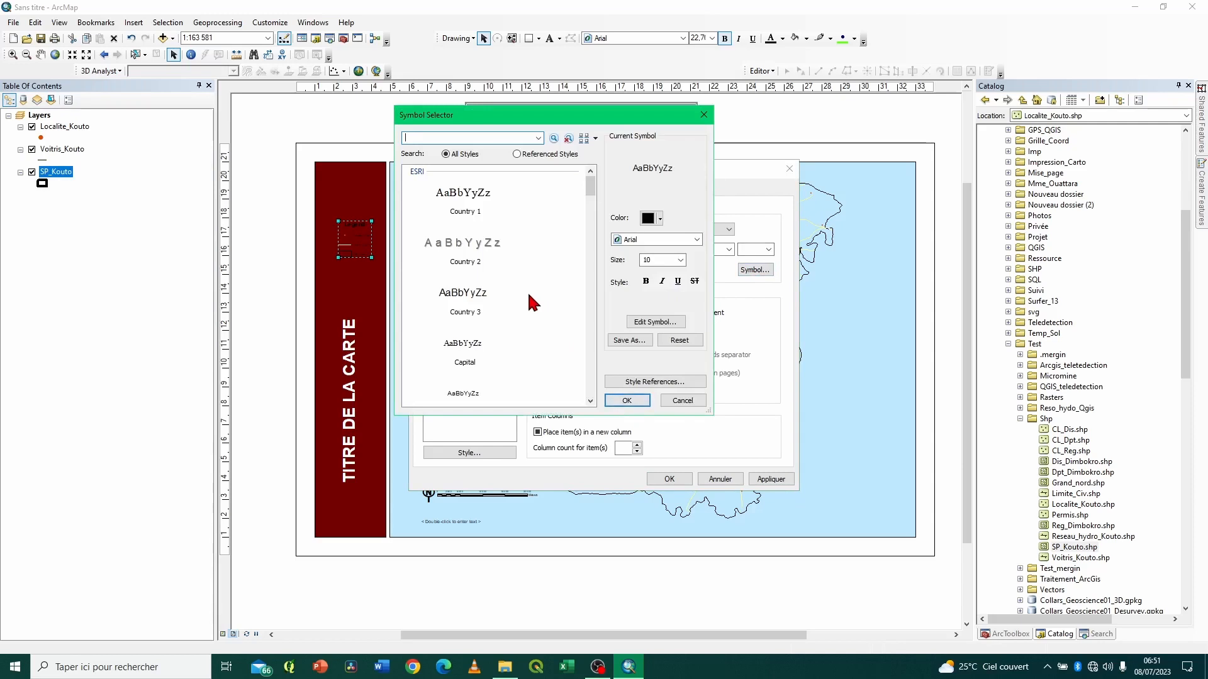
click(478, 201)
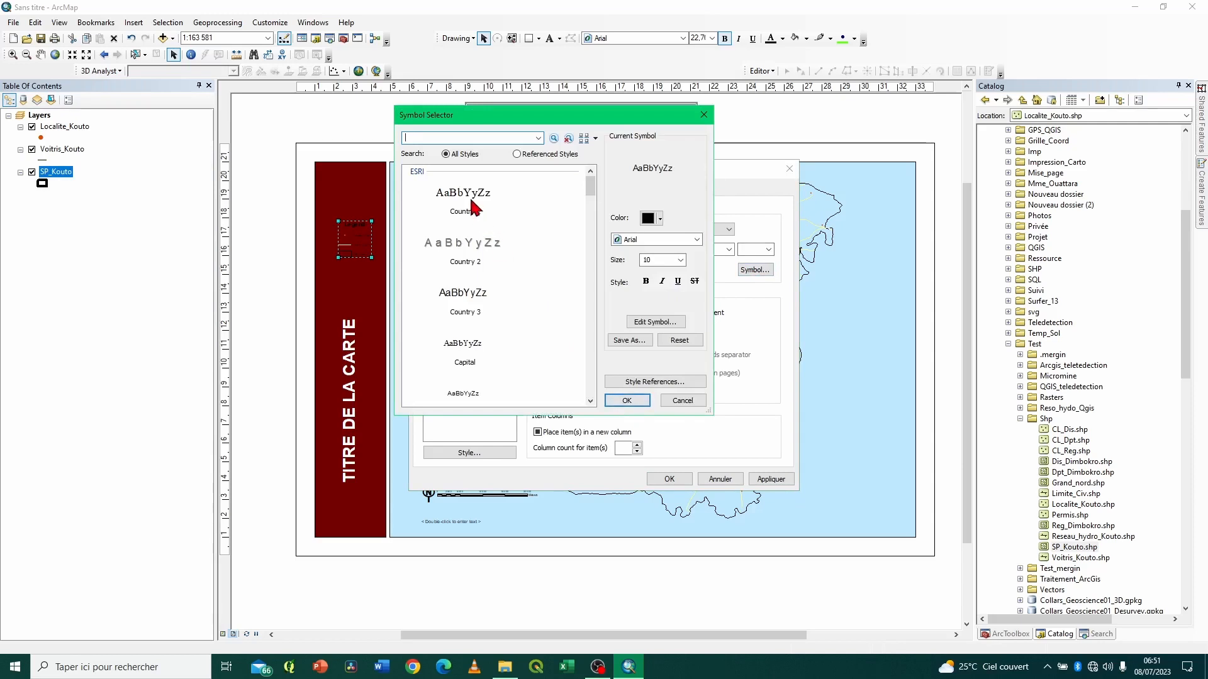
click(680, 260)
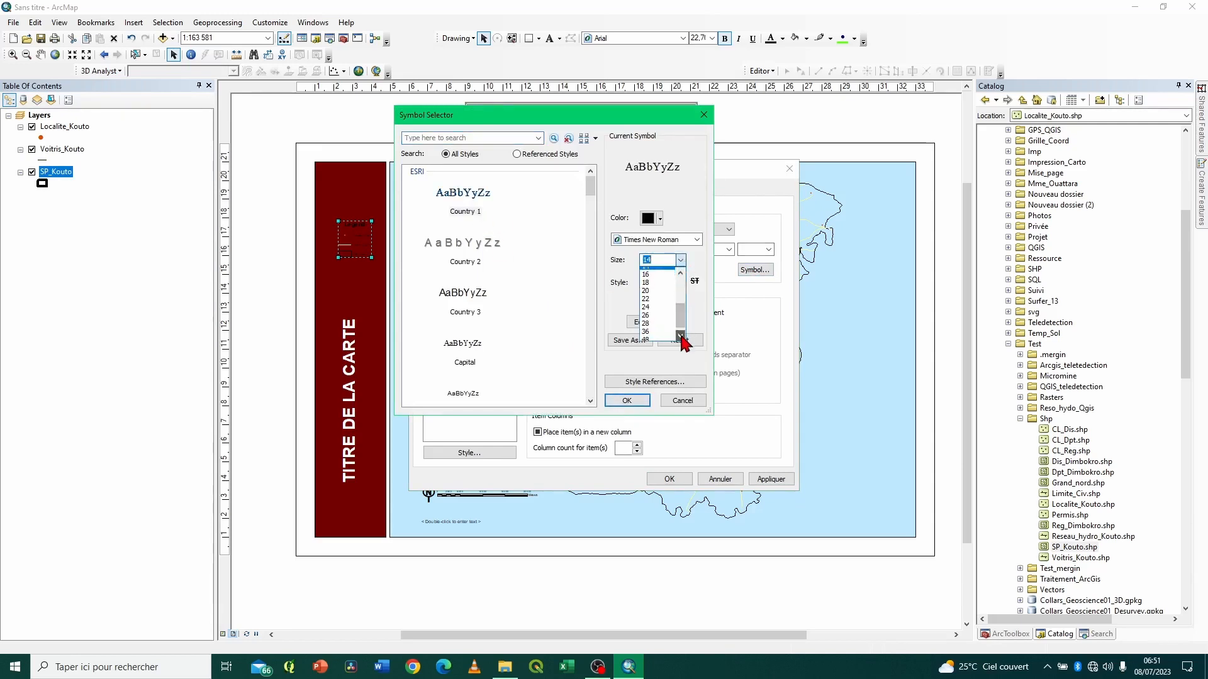
click(659, 297)
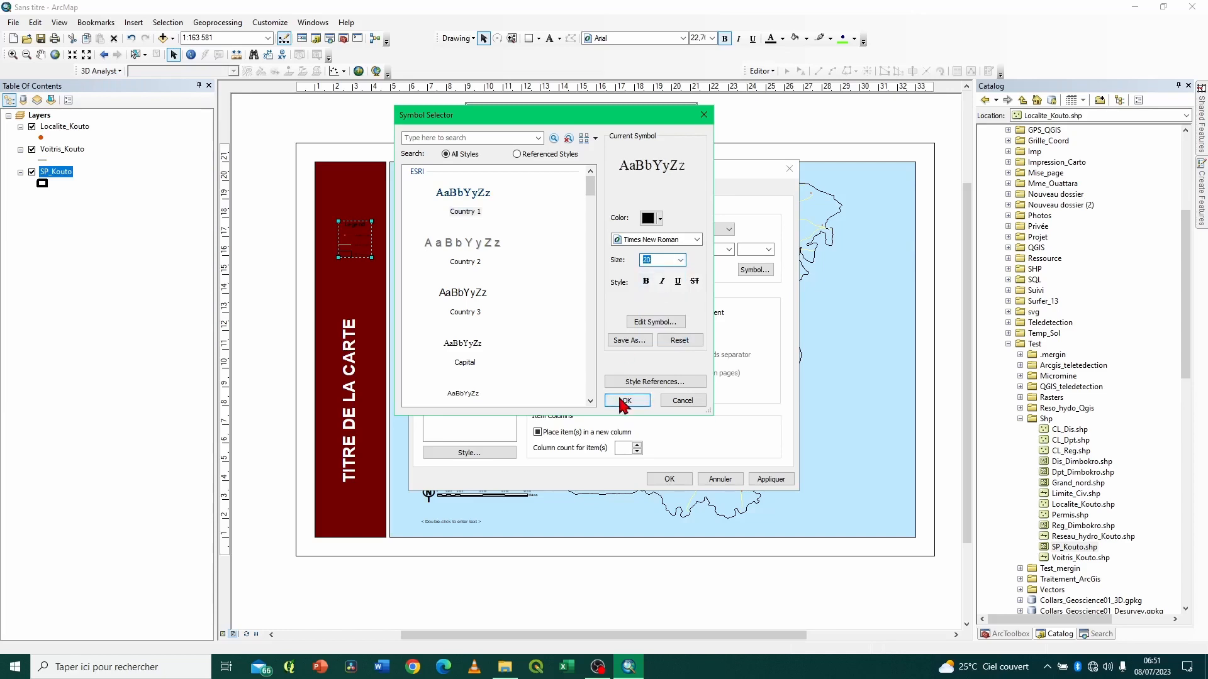
click(627, 401)
click(766, 479)
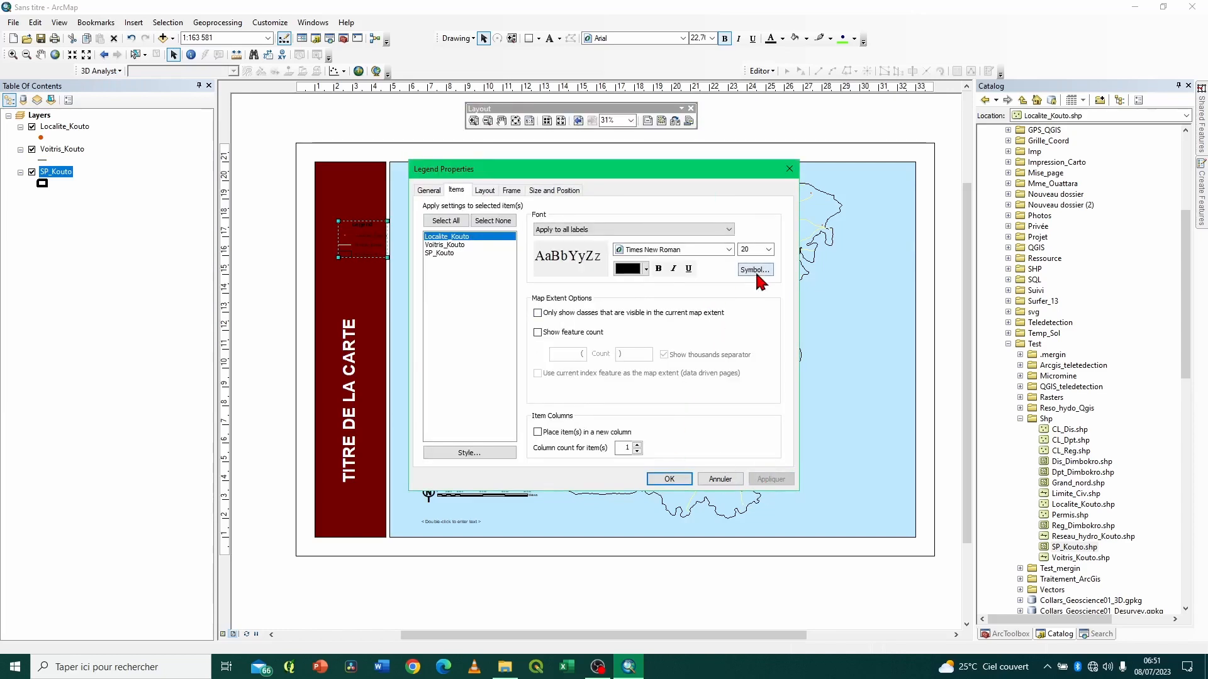
Colour the labels of all legend items white and enlarge the legend at the upper end of the red band.
click(446, 221)
click(646, 269)
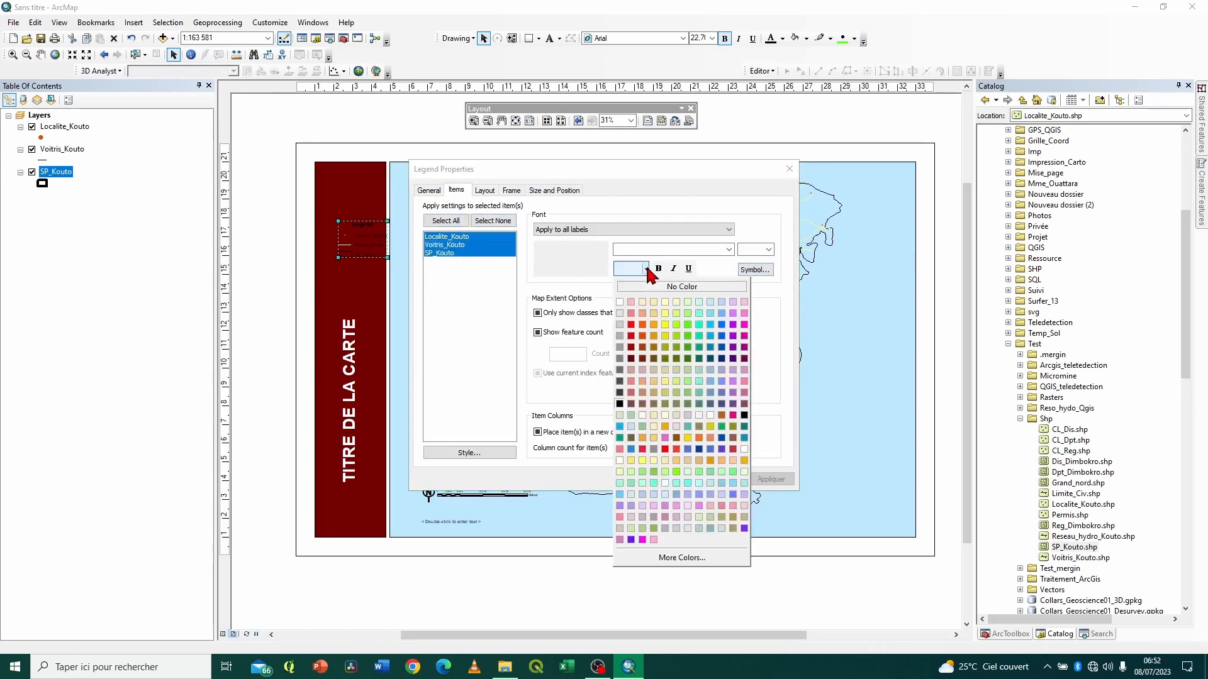
click(621, 303)
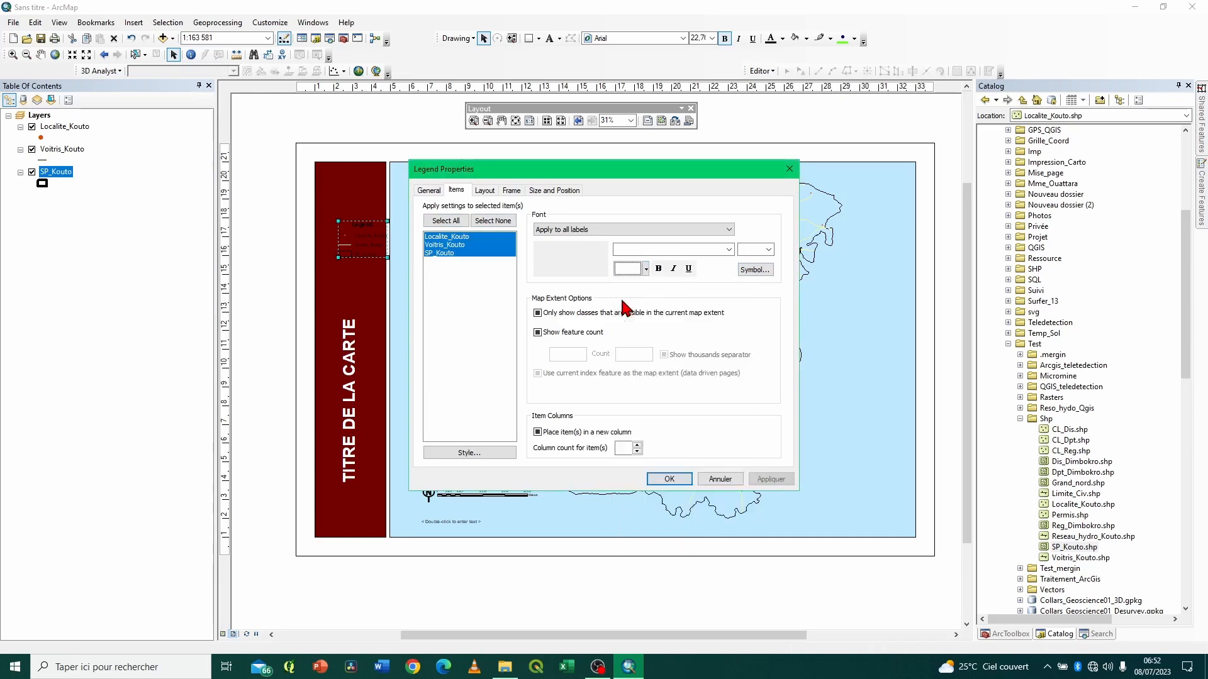
click(668, 479)
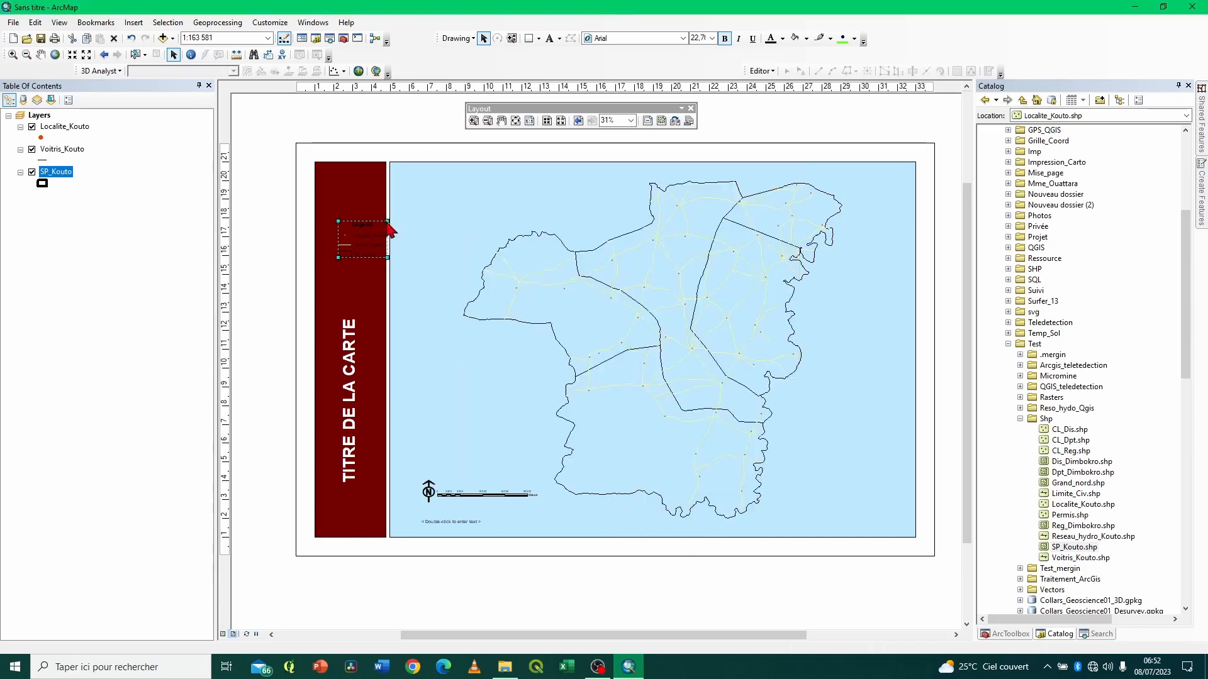
drag(364, 237, 393, 243)
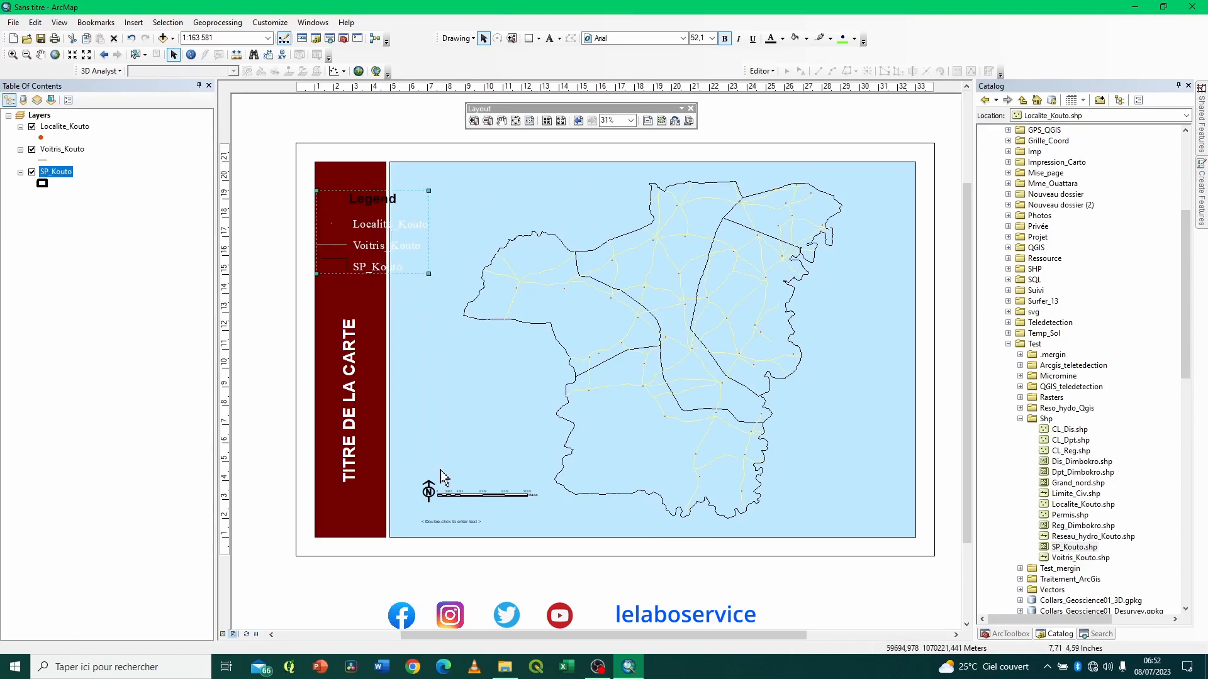
View the north arrow's properties and close them without making changes.
click(429, 492)
click(440, 506)
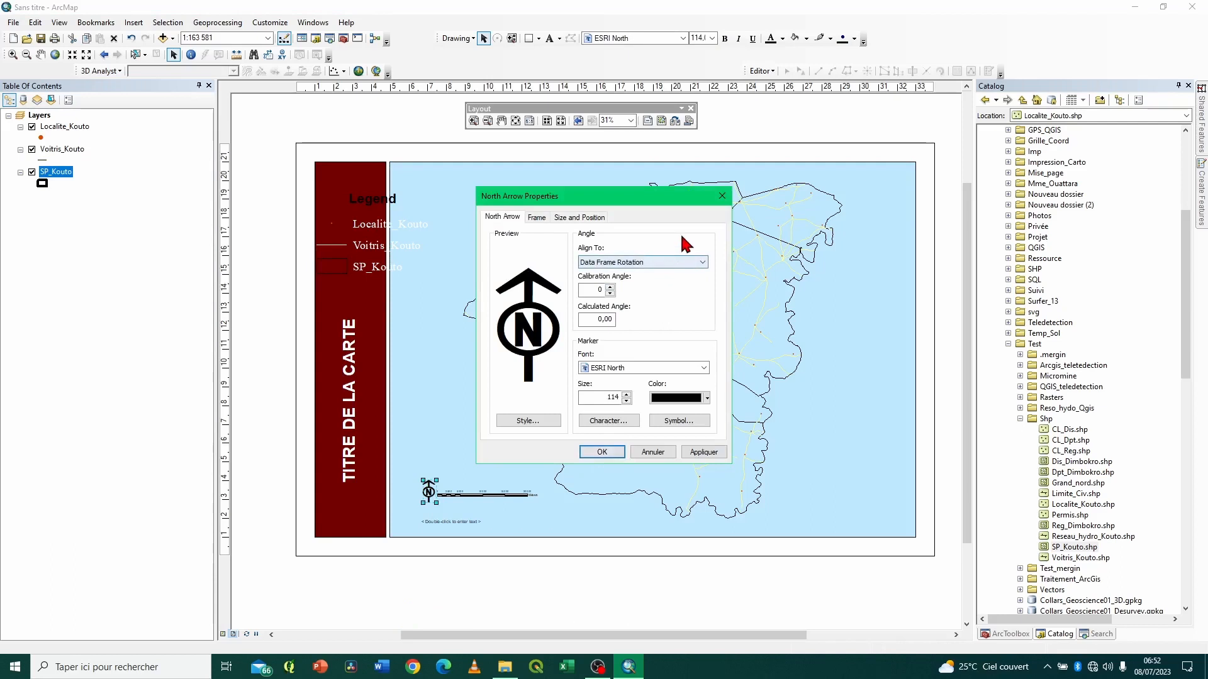
click(723, 200)
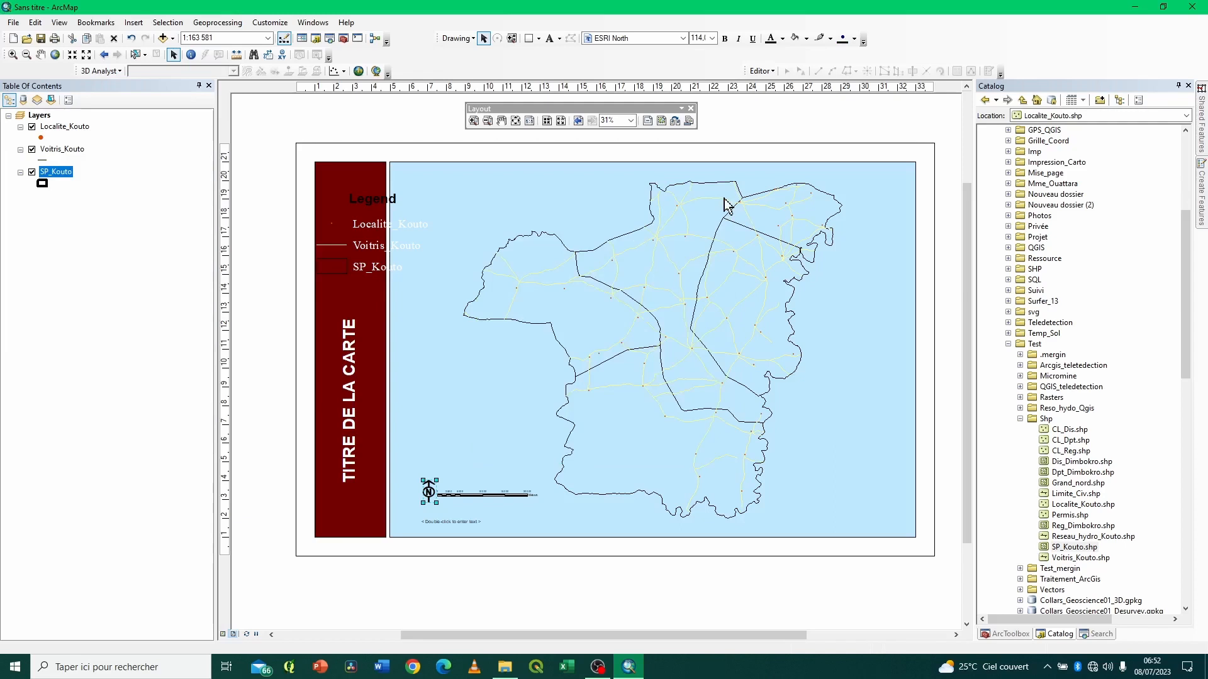
Apply the LandscapeModernInset.mxd template from Traditional Layouts, keeping Layers as the first data frame and leaving the second empty.
click(675, 120)
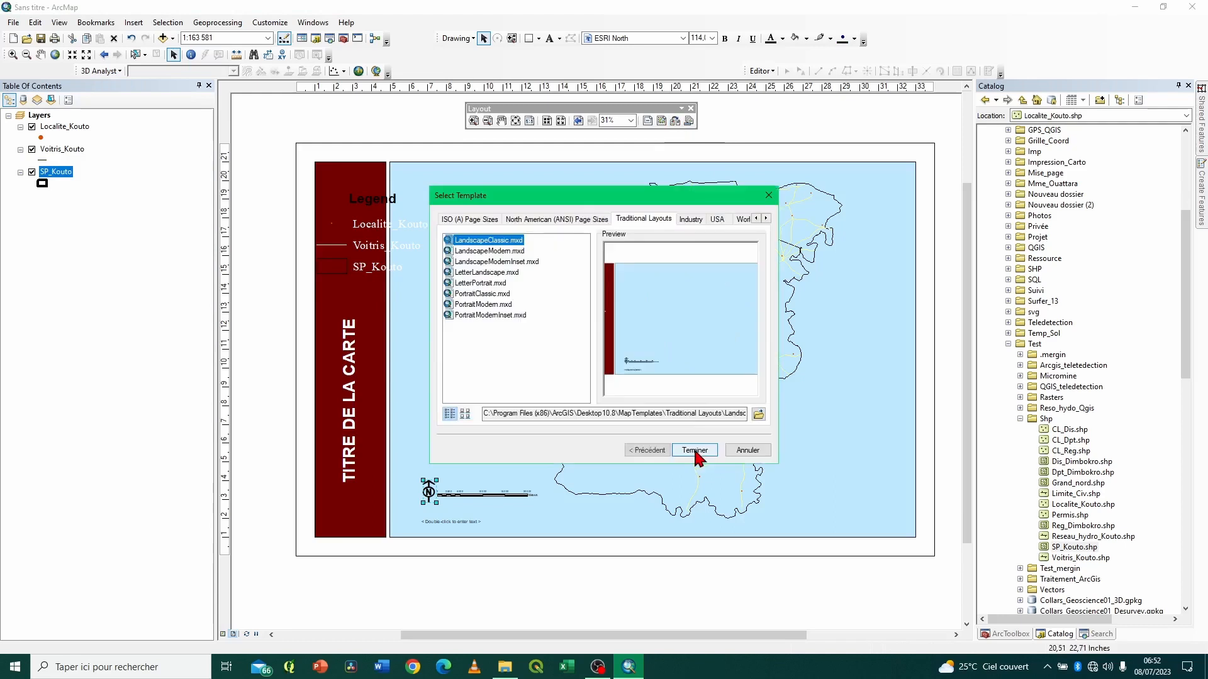
click(504, 252)
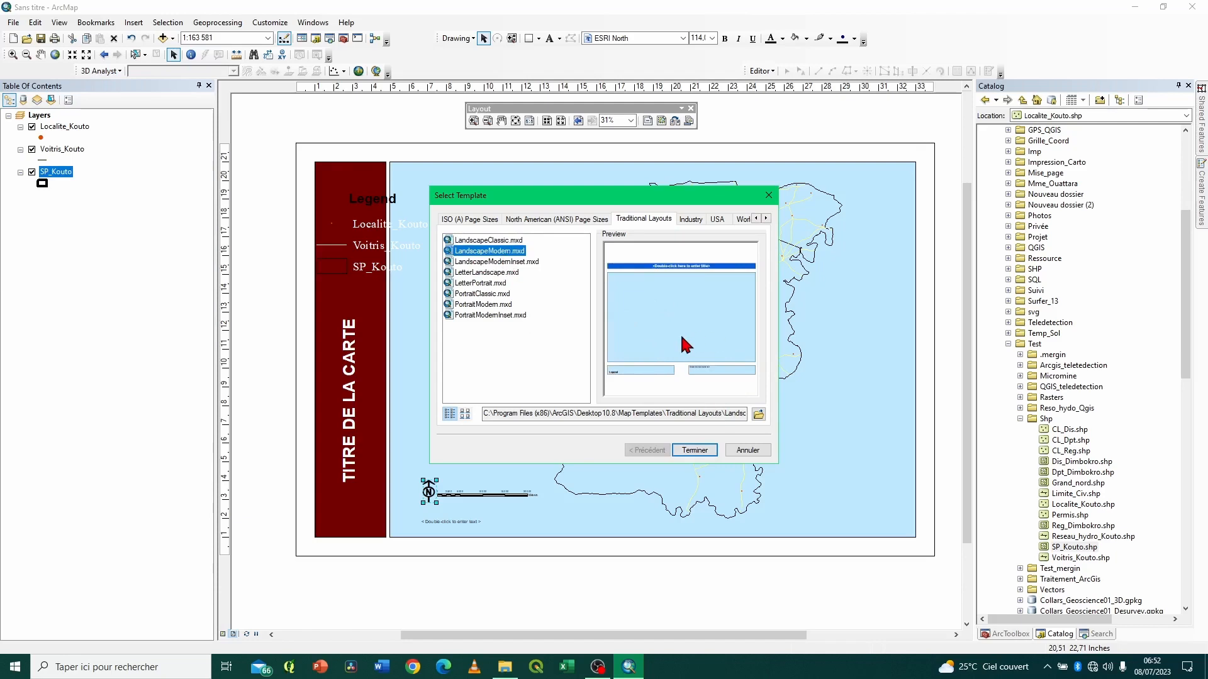
click(502, 263)
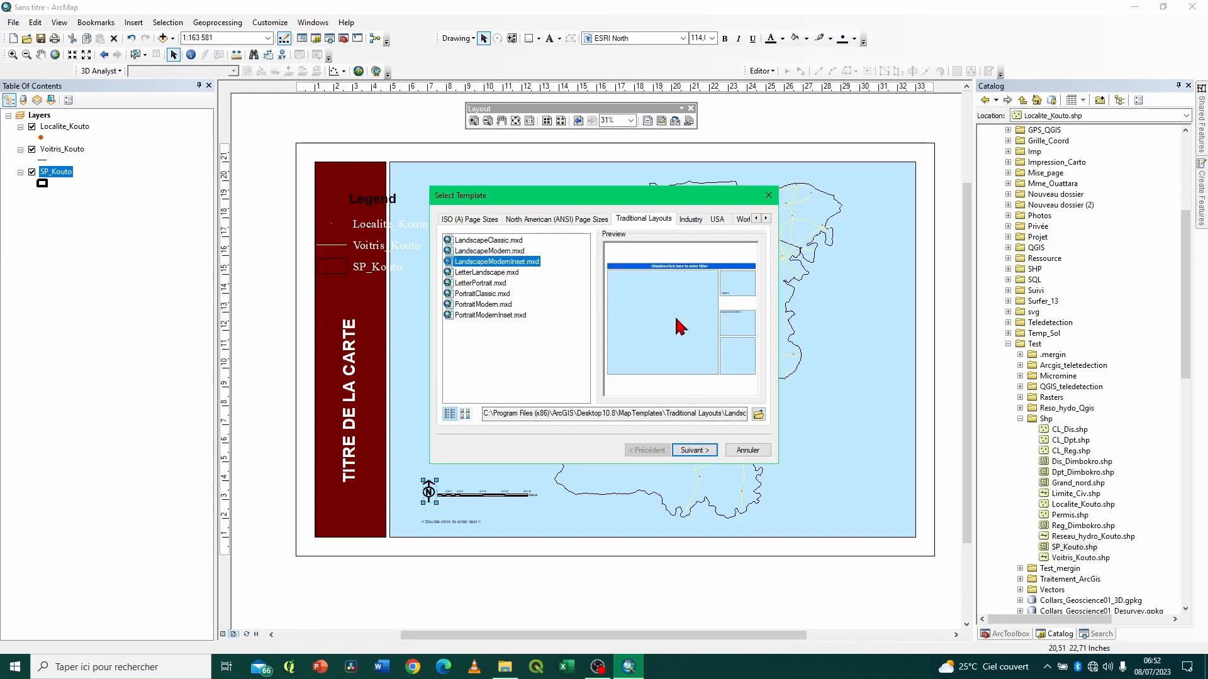
click(695, 450)
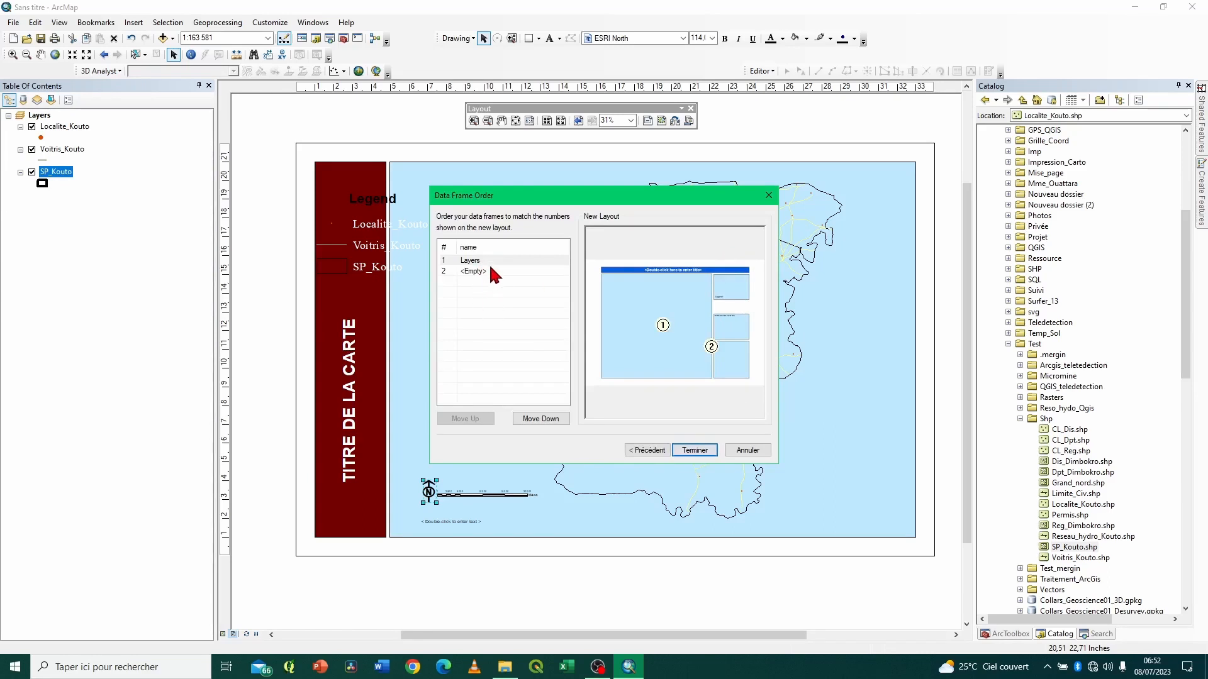
click(693, 451)
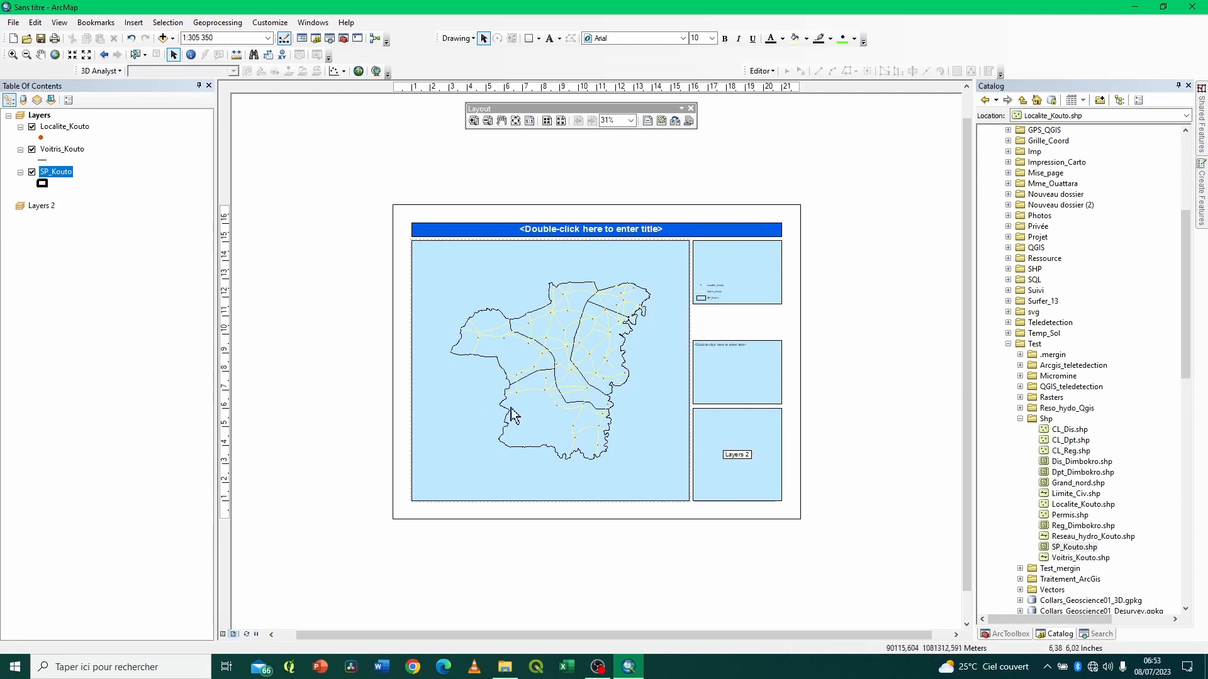
Inspect the new page layout, preview the LetterLandscape.mxd template, and check the data frame order for LandscapeClassic.mxd.
click(473, 120)
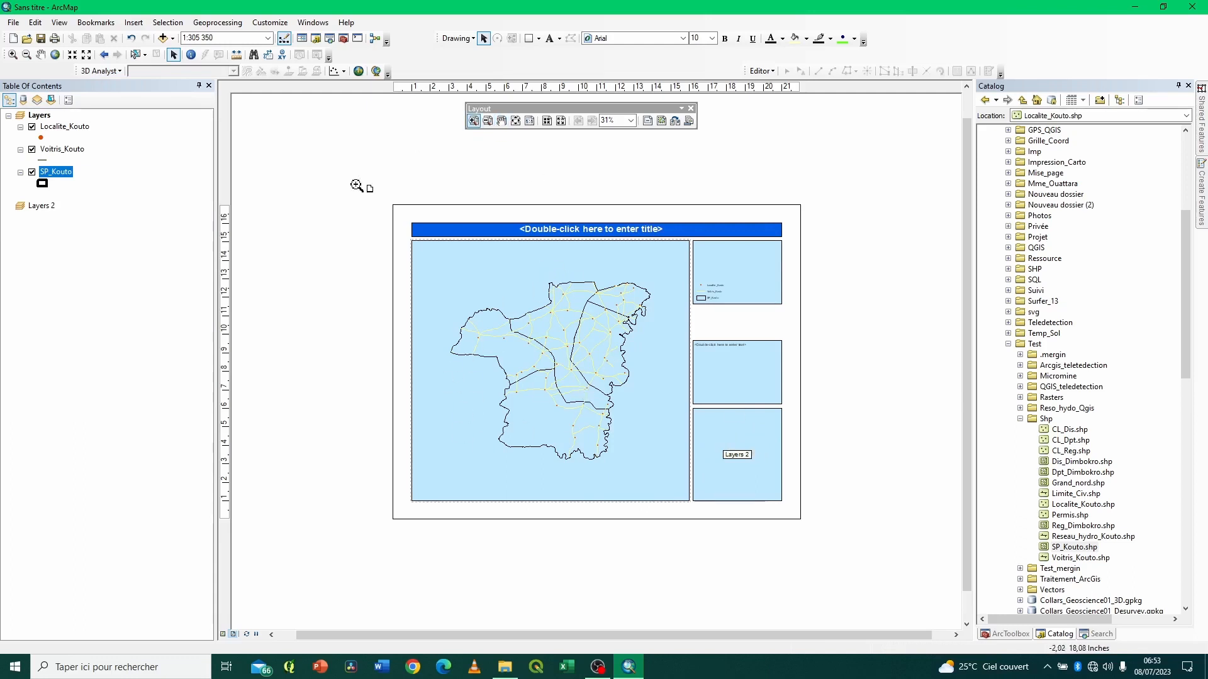
drag(356, 184, 869, 531)
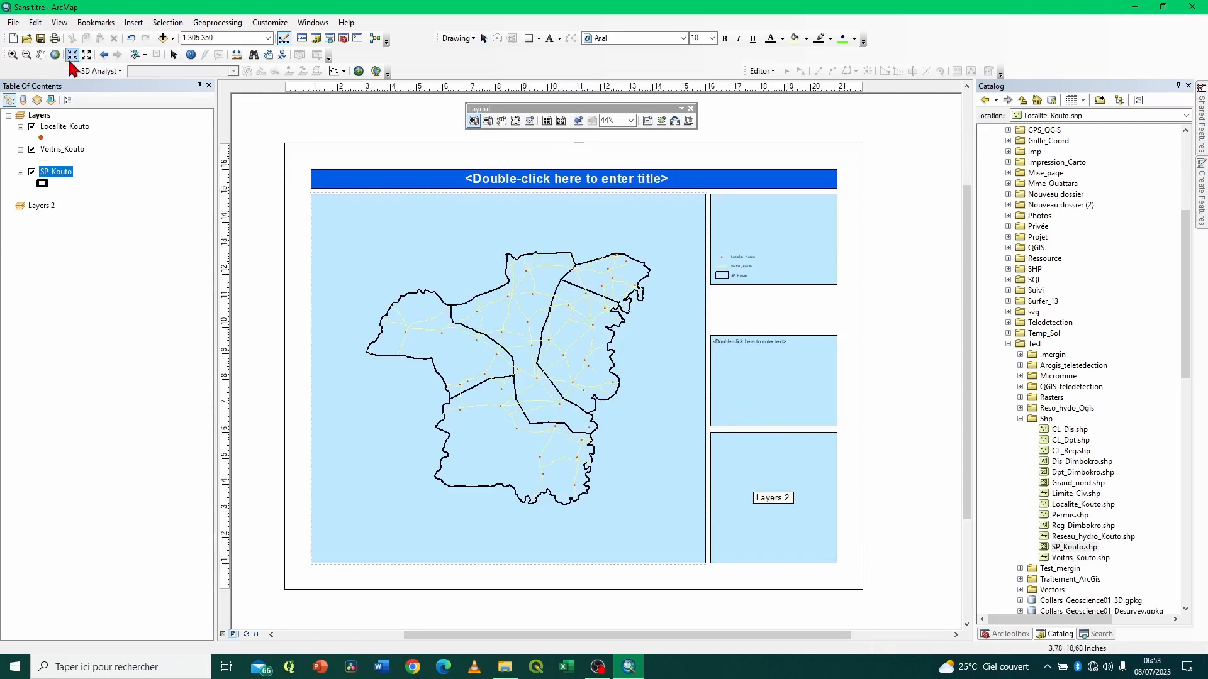
click(175, 56)
click(675, 121)
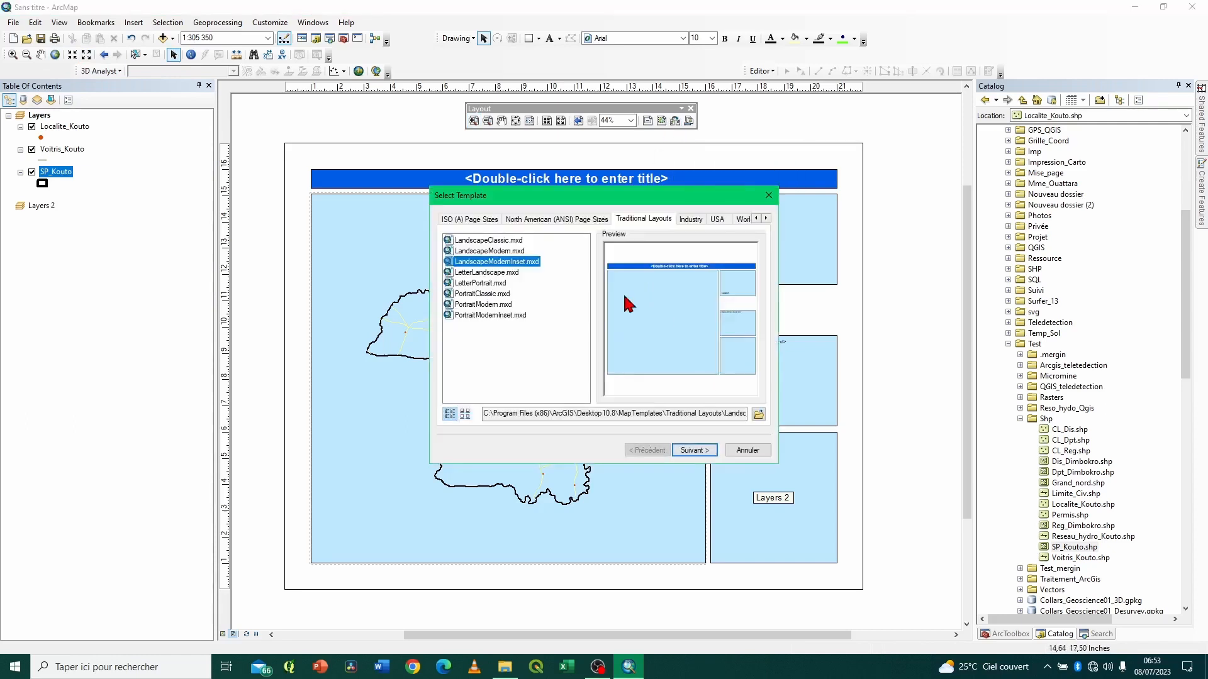
click(497, 273)
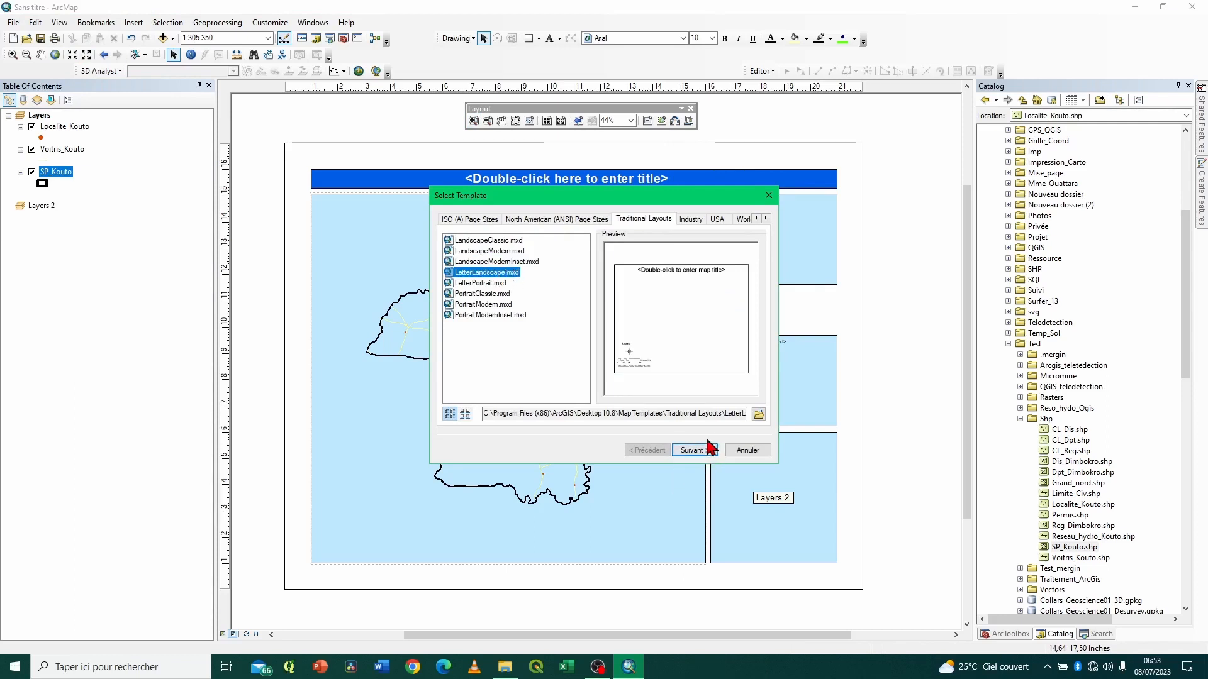
click(491, 243)
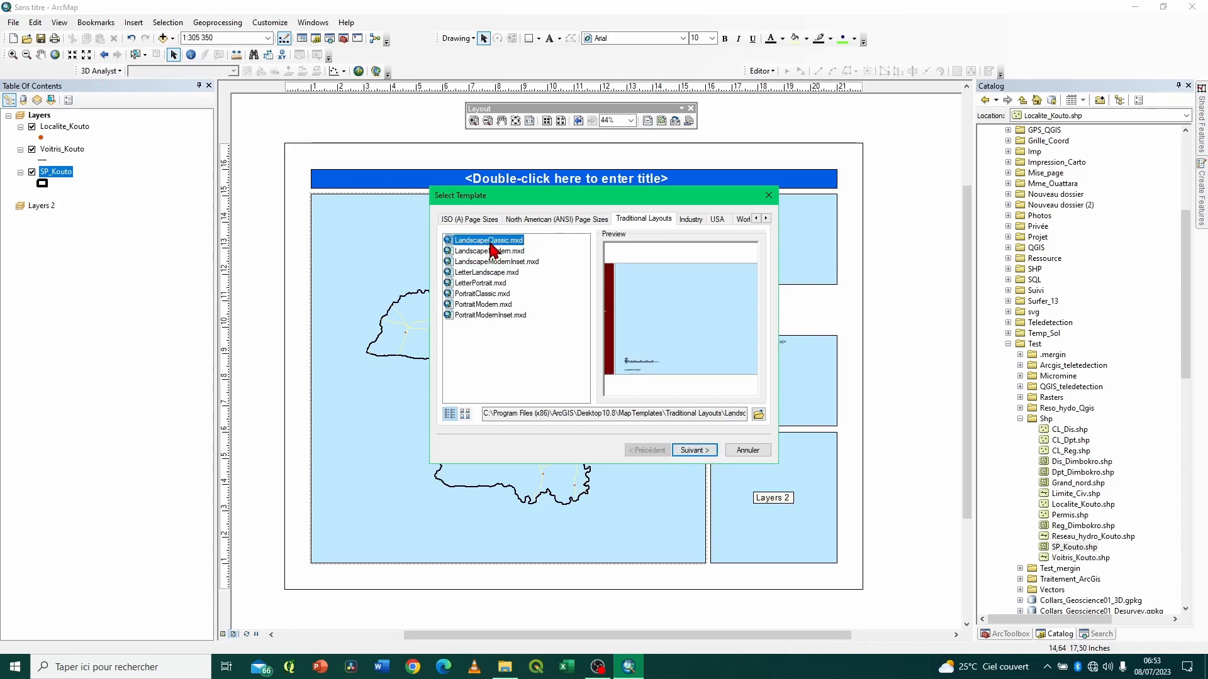
click(695, 449)
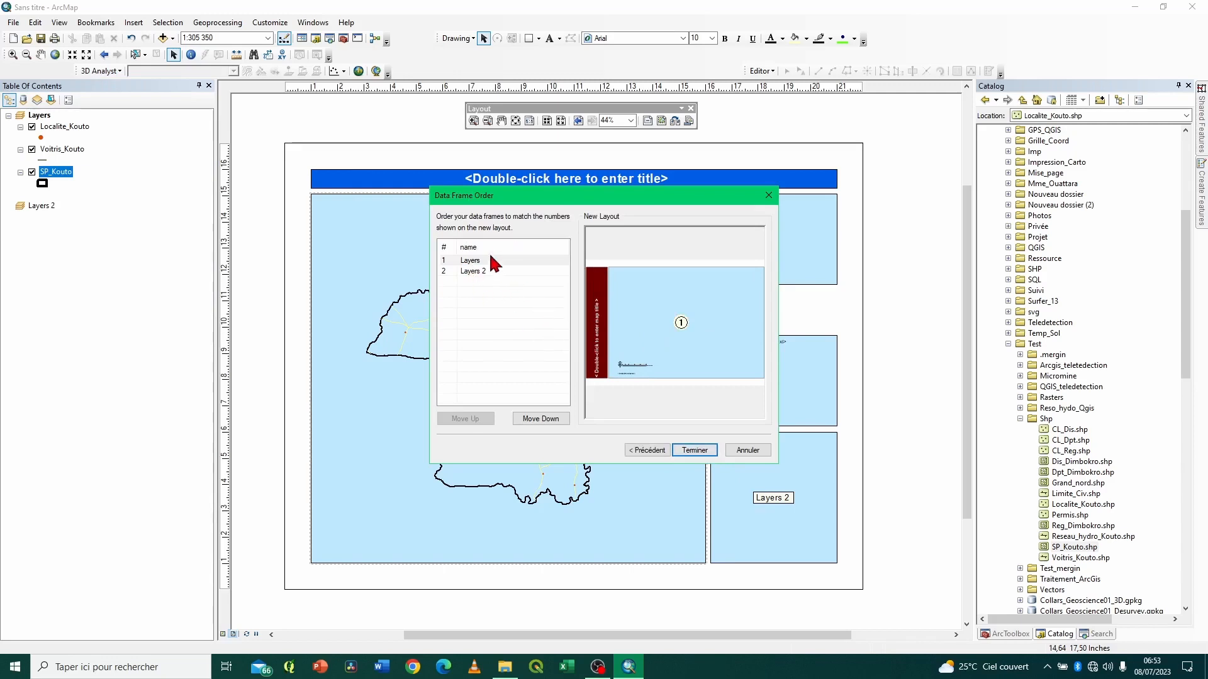
click(646, 451)
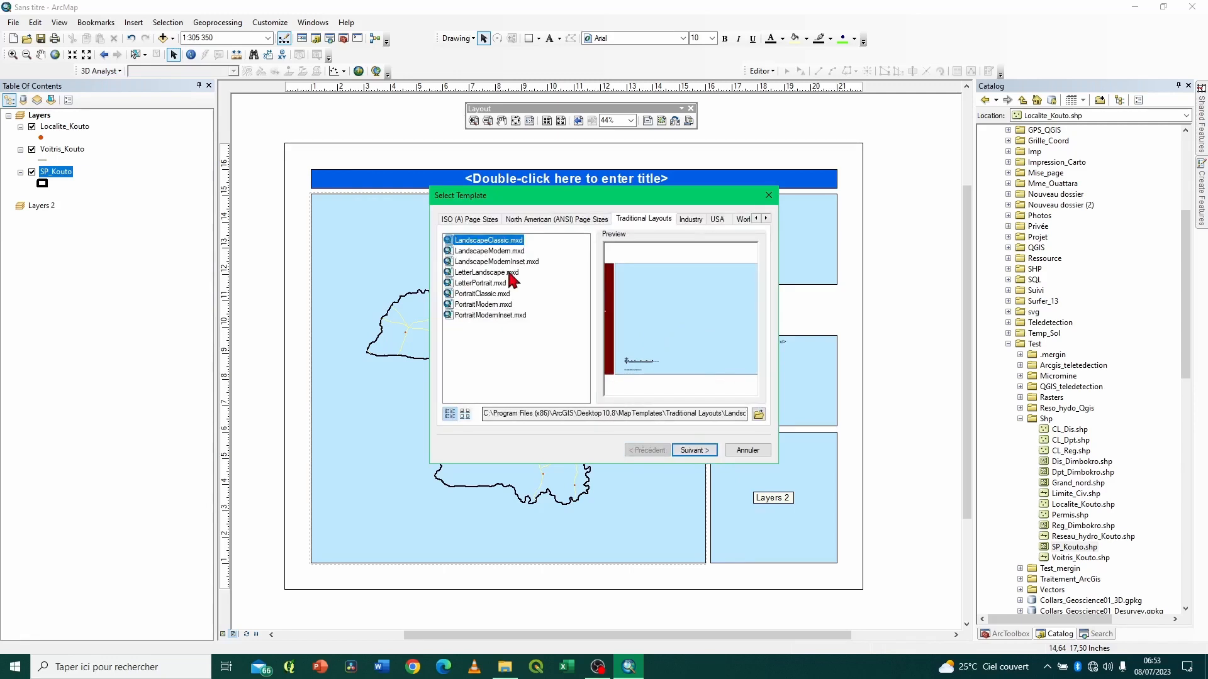
Preview the remaining Traditional Layouts templates from LandscapeModernInset and the Letter formats through PortraitClassic, PortraitModern and PortraitModernInset.
click(501, 263)
click(500, 273)
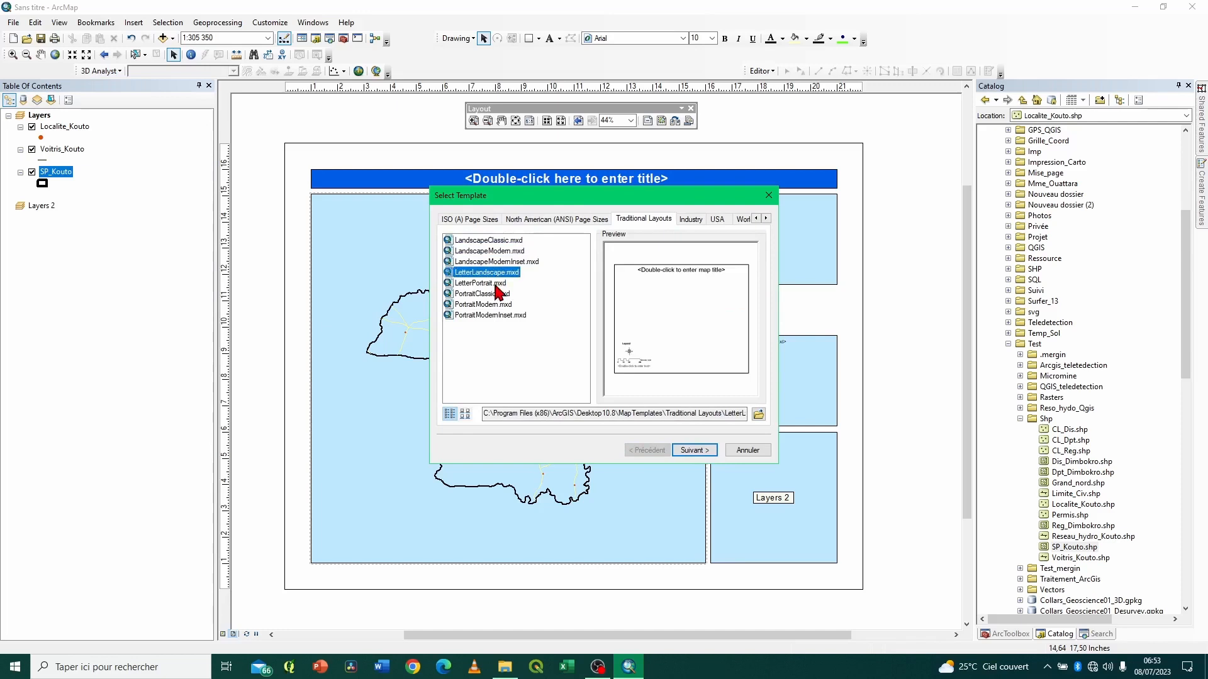
click(500, 284)
click(495, 295)
click(496, 306)
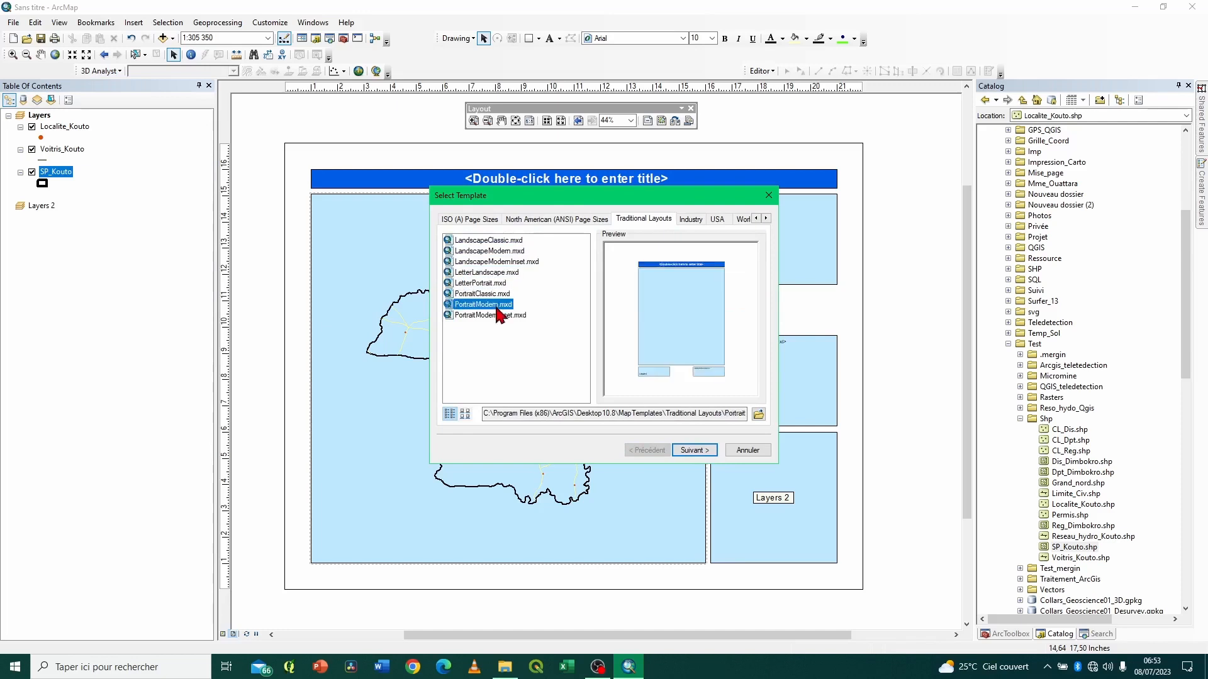
click(496, 316)
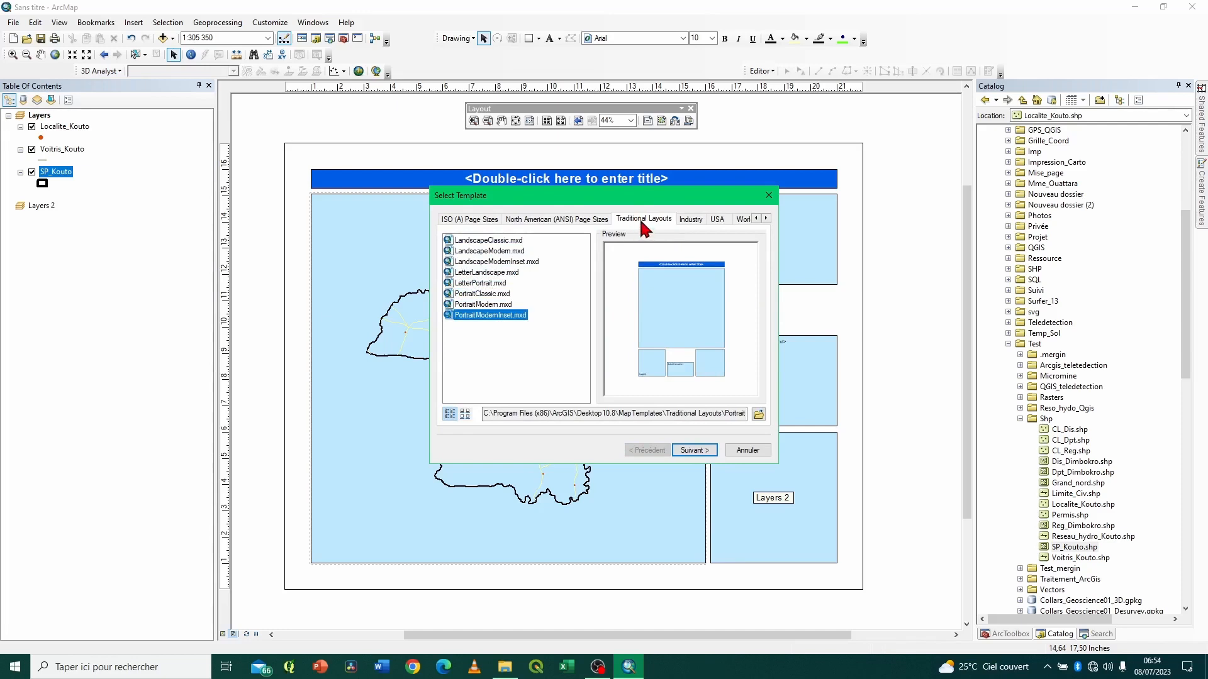
Preview the Industry templates ConservationLandscape.mxd and MilitaryPortrait.mxd, and choose Utilities.mxd as the new layout template.
click(692, 221)
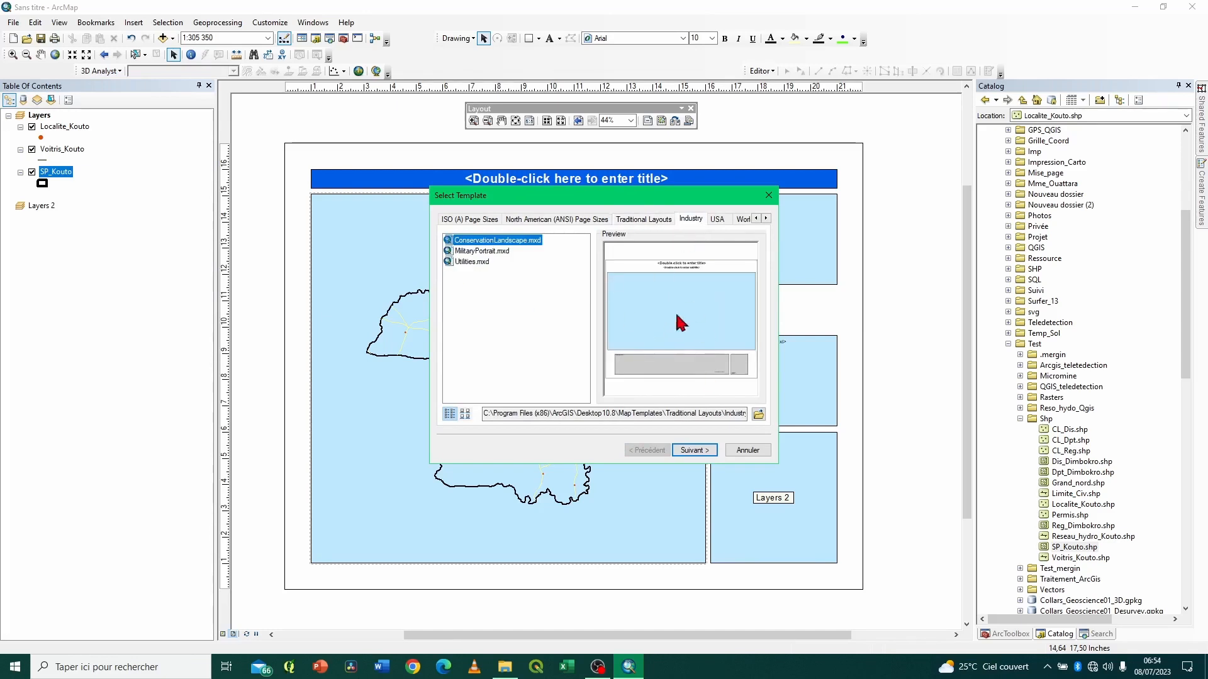
click(482, 251)
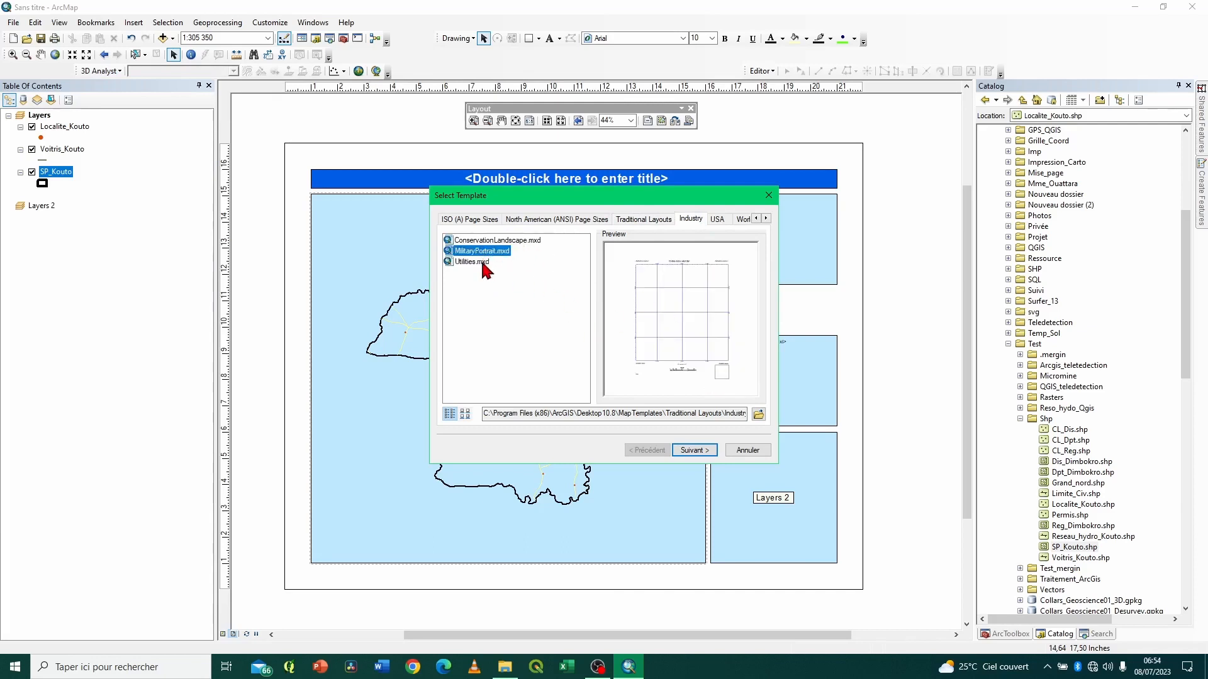
click(483, 263)
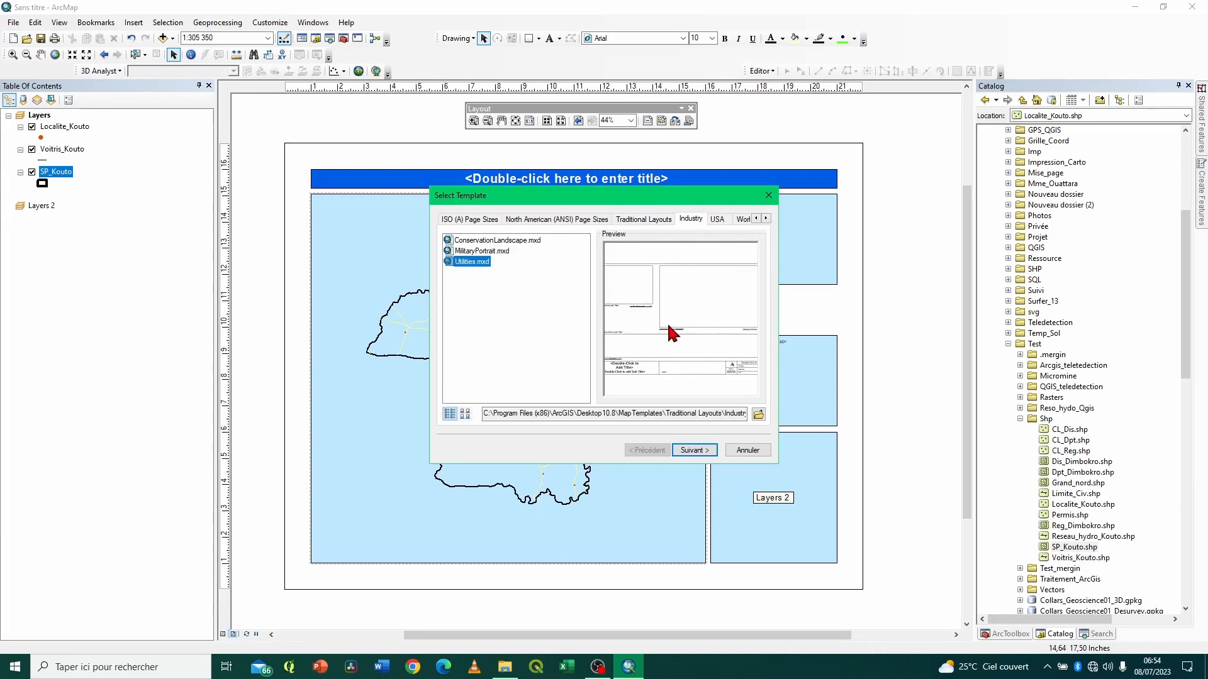
click(692, 450)
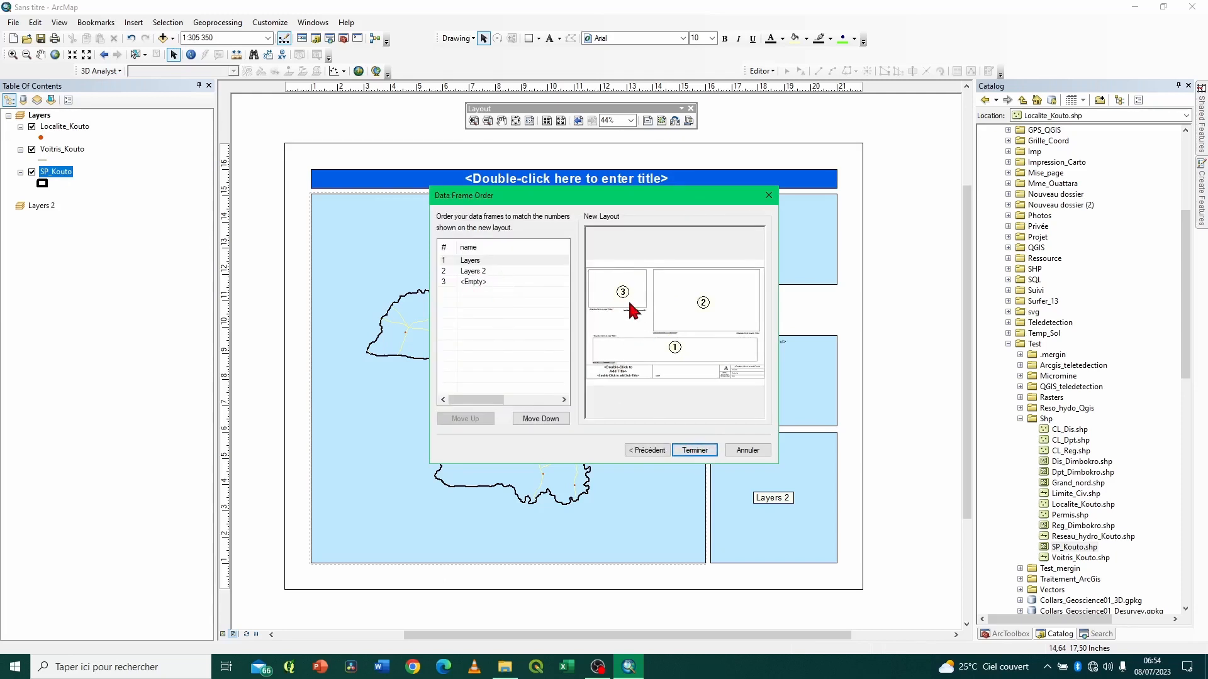
Order the data frames as Layers 2 first, <Empty> second and Layers third, and apply the Utilities template.
click(497, 262)
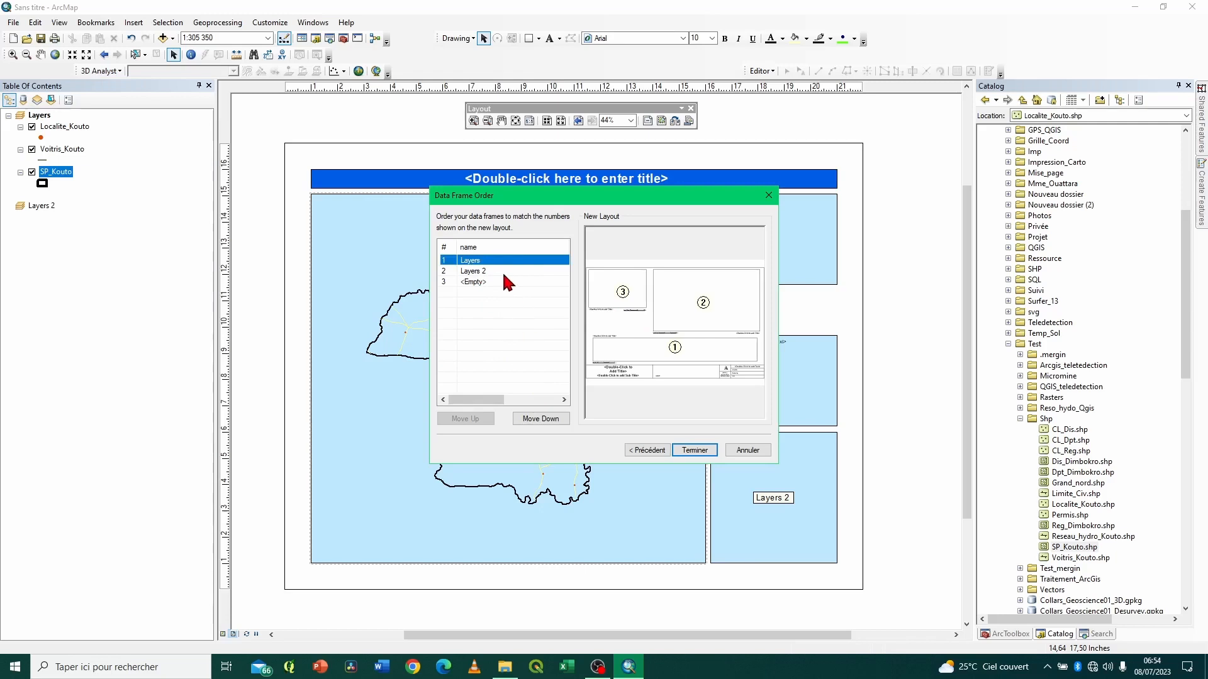
click(541, 419)
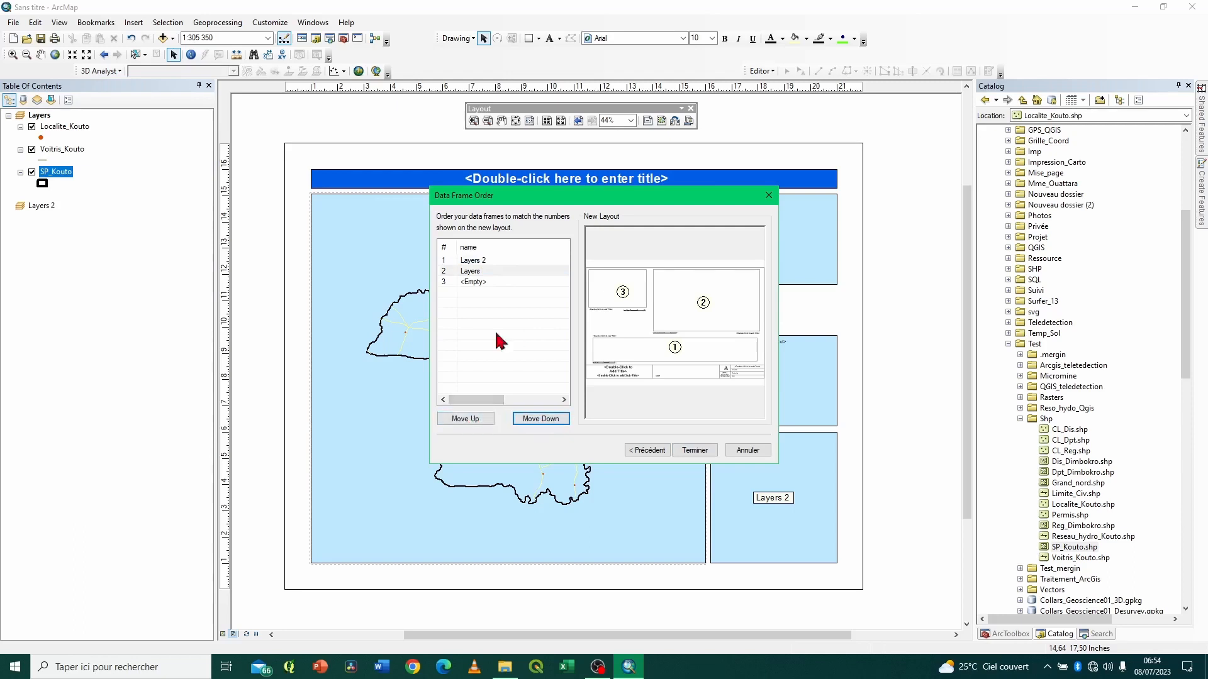
click(488, 281)
click(486, 420)
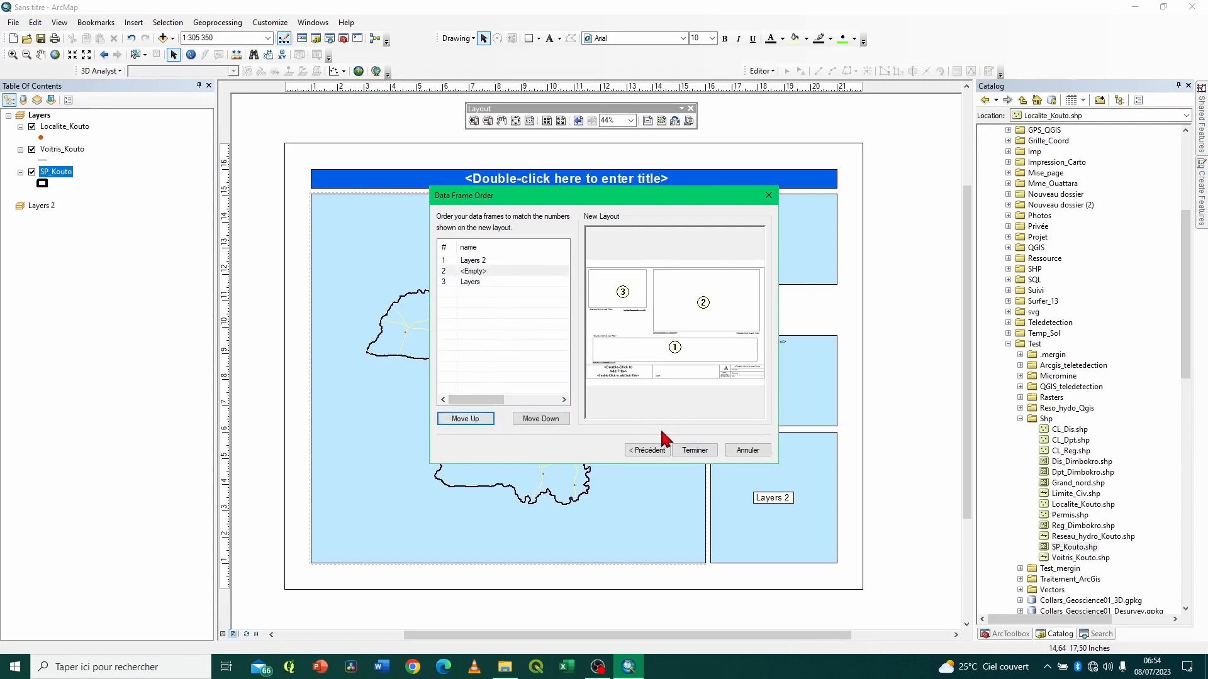
click(694, 451)
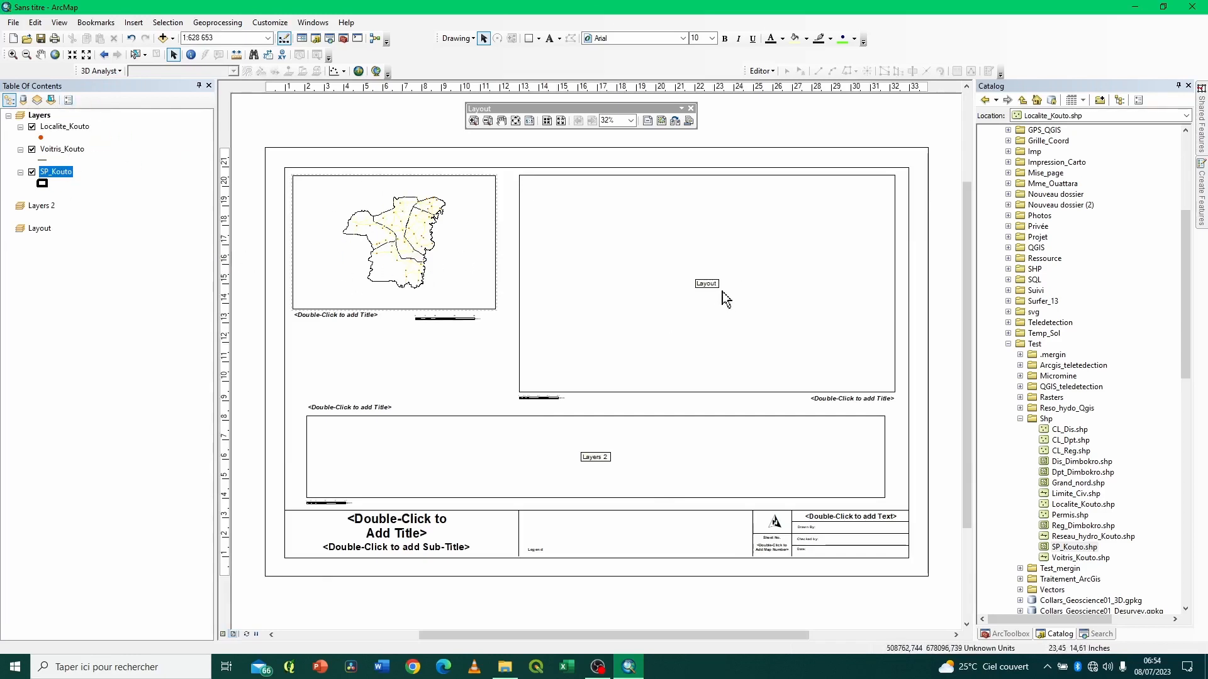
Copy the SP_Kouto layer into the Layers 2 data frame and the Voitris_Kouto layer into the Layout data frame.
click(34, 230)
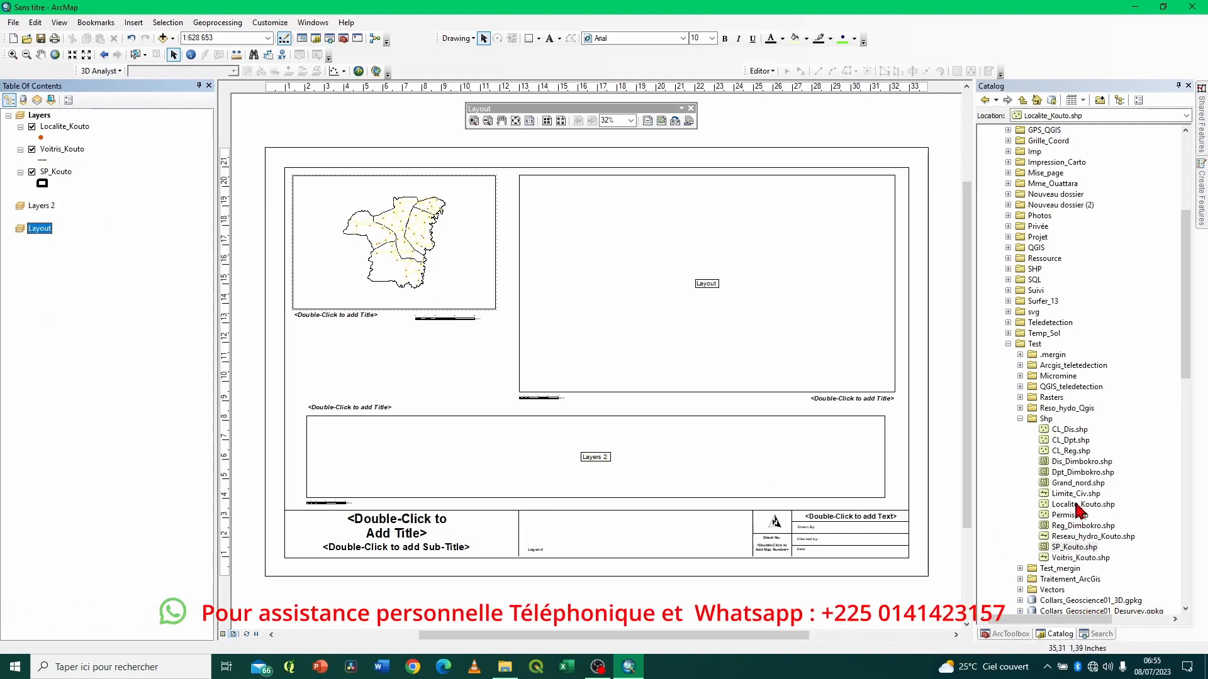
click(58, 173)
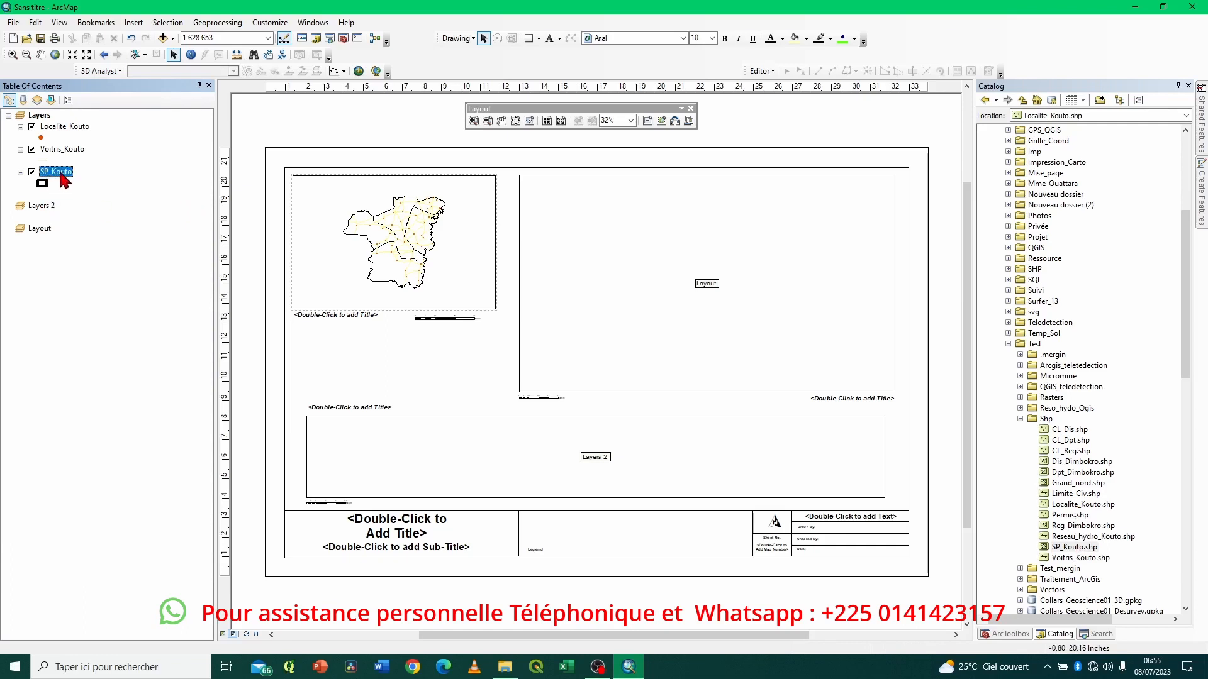
drag(63, 181, 43, 208)
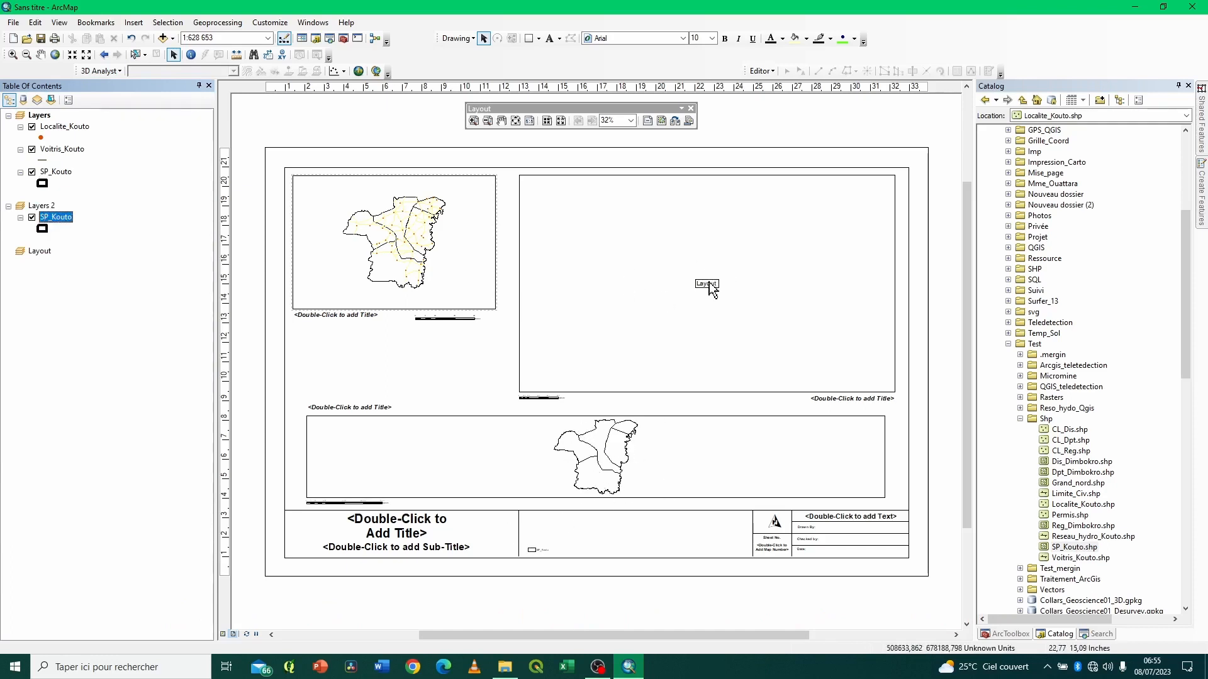
click(58, 151)
drag(58, 151, 38, 267)
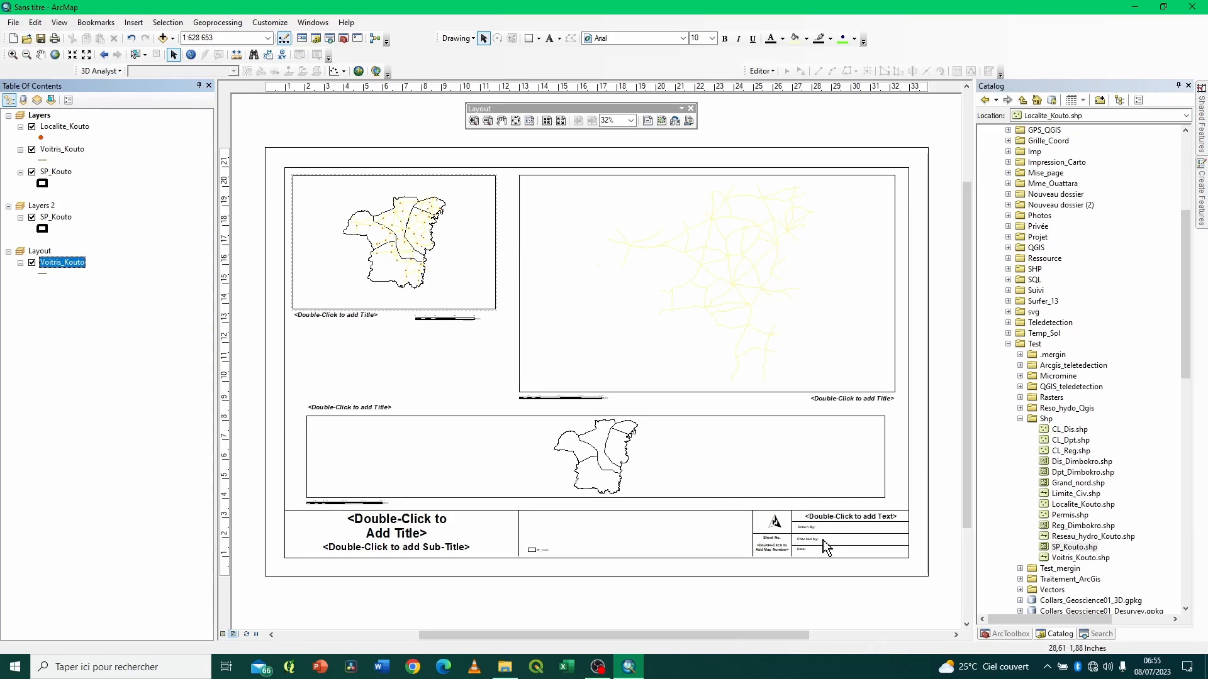
Inspect the title block, and apply the MilitaryPortrait.mxd Industry template with the data frame order Layers, Layers 2, Layout.
scroll(823, 543, up, 5)
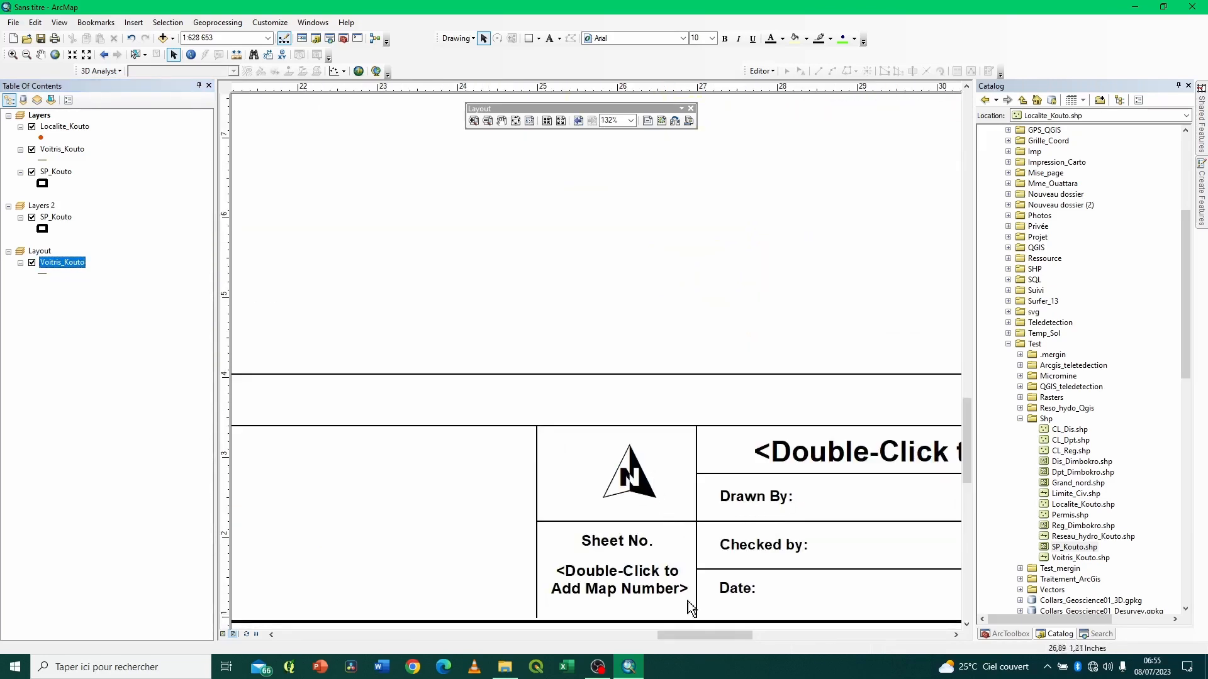
scroll(745, 487, down, 5)
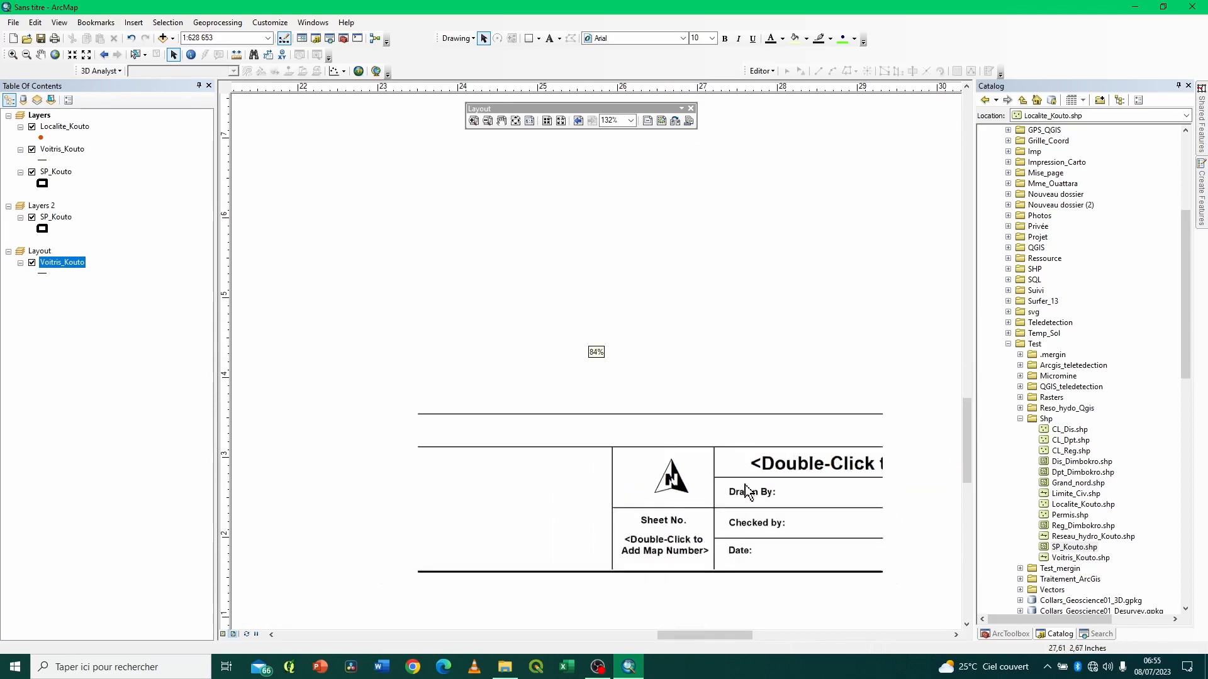
click(682, 122)
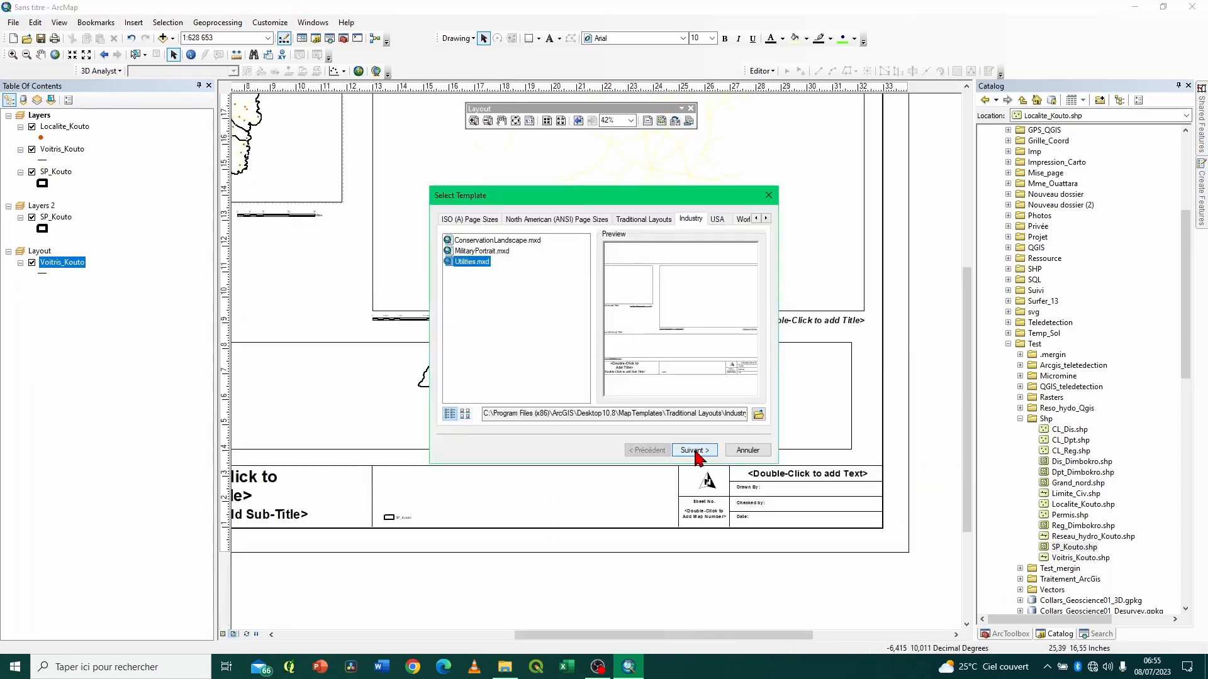
click(509, 251)
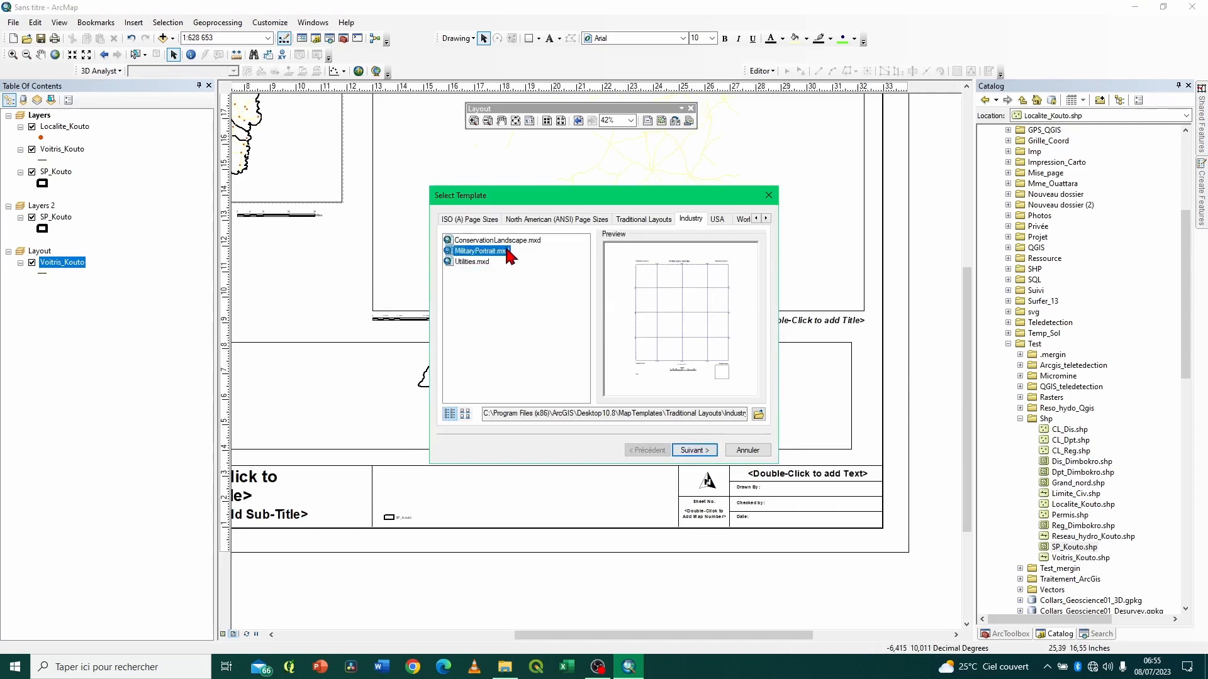
click(706, 451)
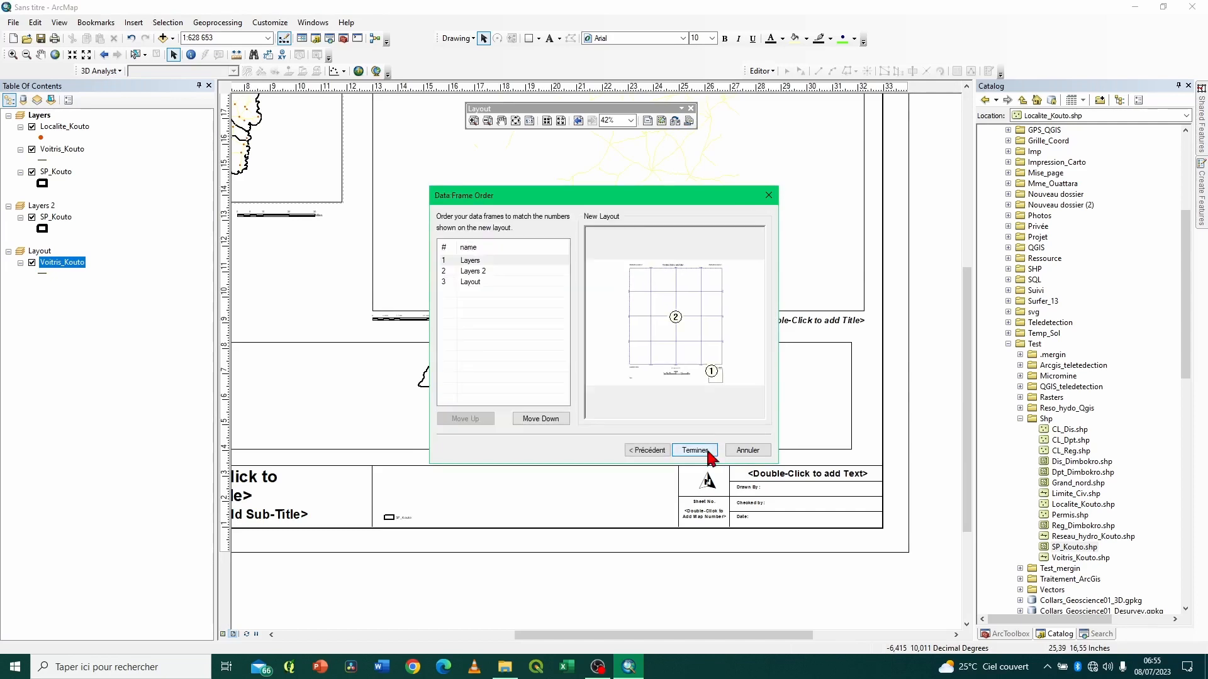
click(707, 451)
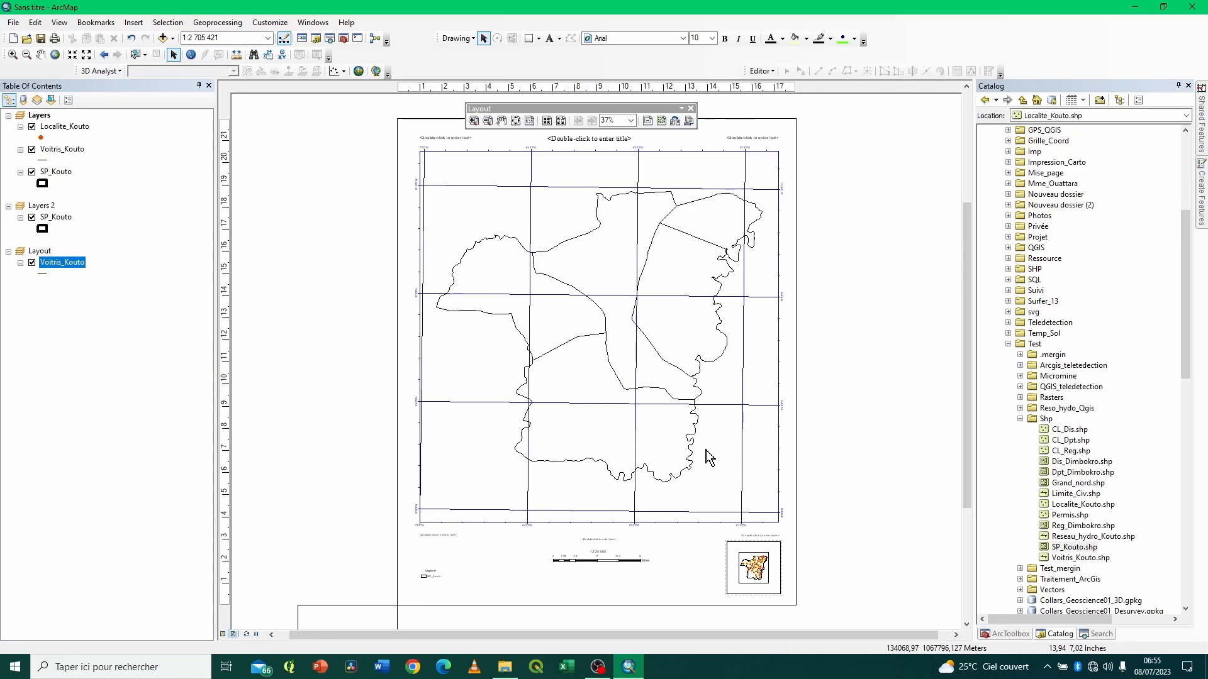
Preview the USA map templates, including NortheasternUSA, NorthwesternUSA, SouthernUSA, SouthwesternUSA, USA and USACounties.
click(675, 120)
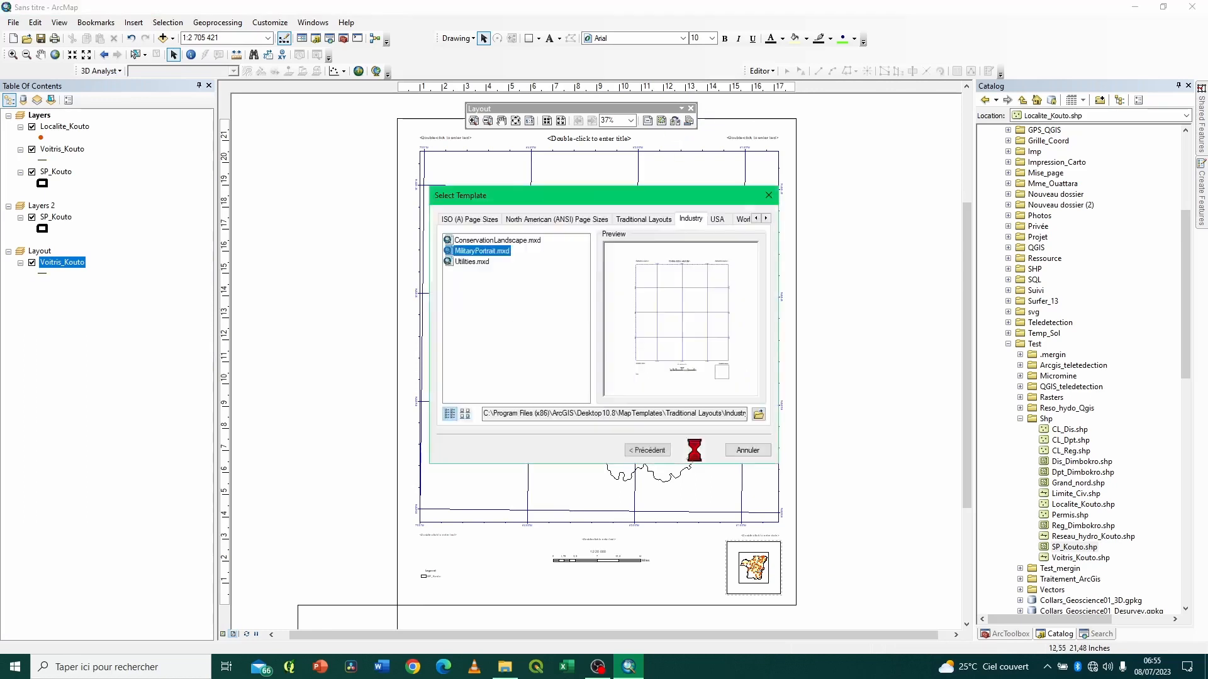
click(720, 221)
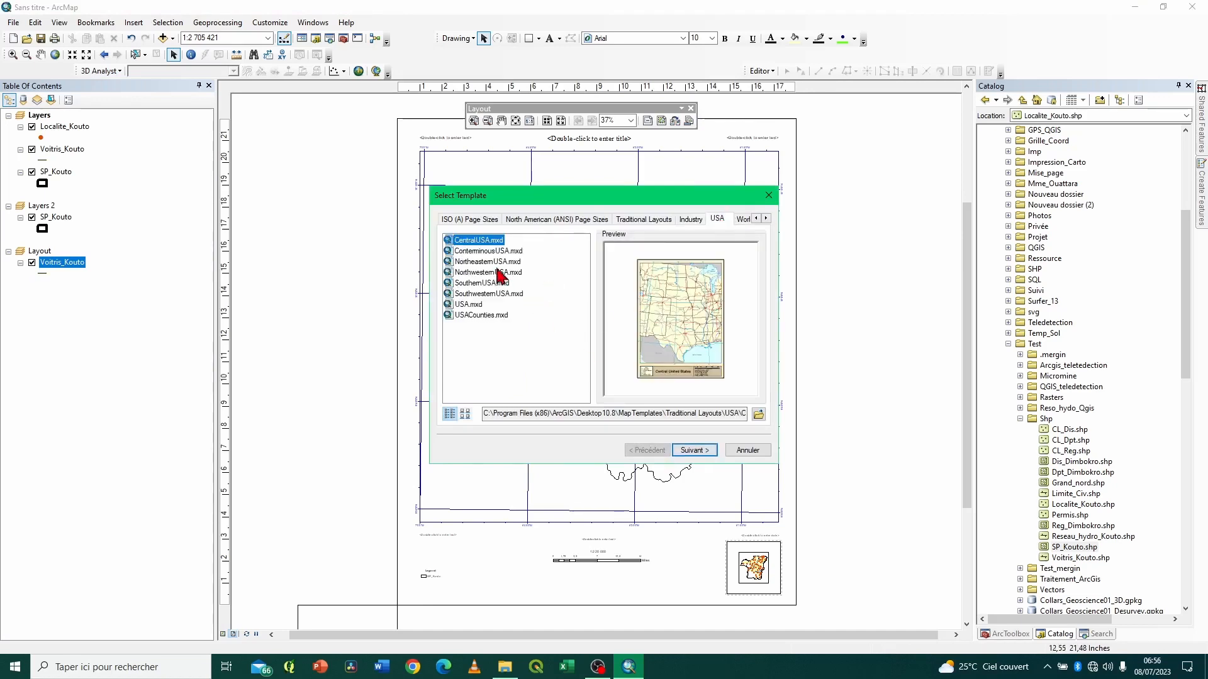
click(495, 262)
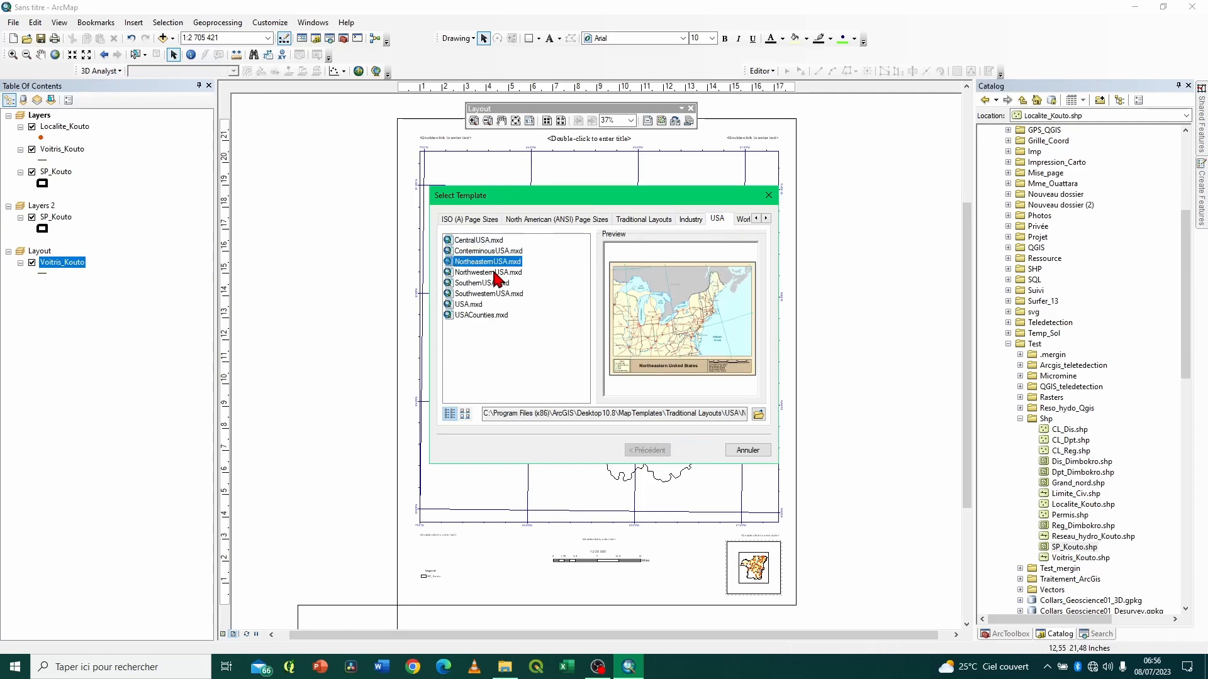
click(496, 273)
click(492, 283)
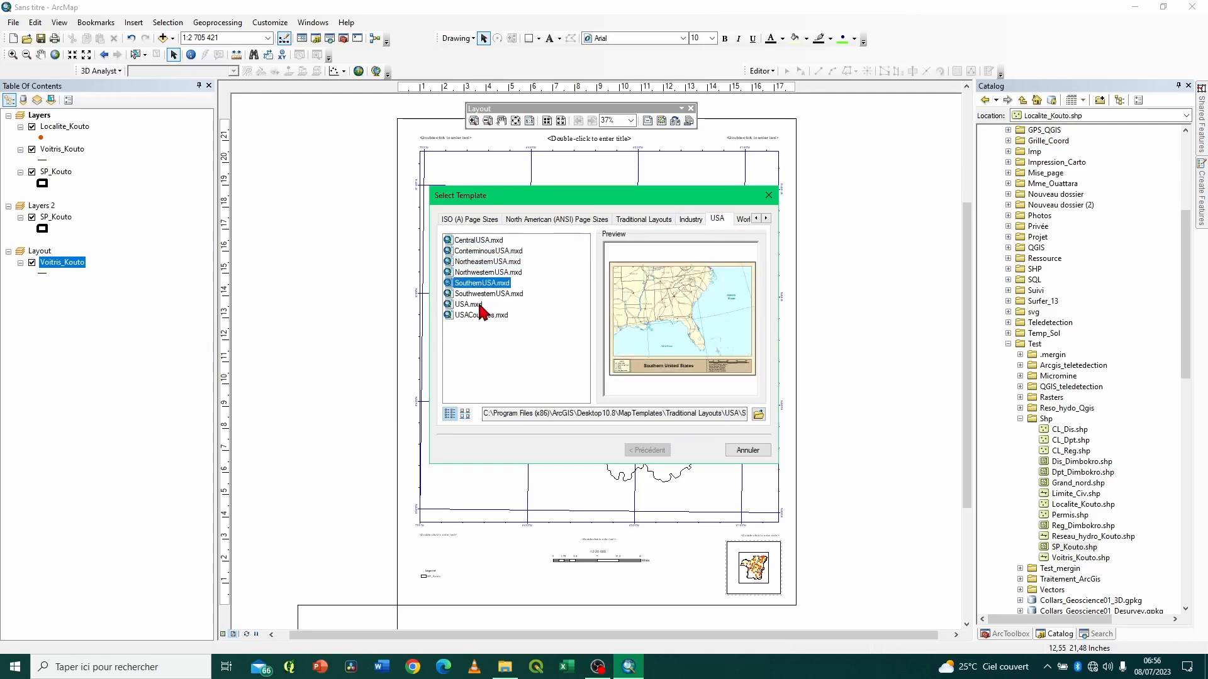
click(481, 305)
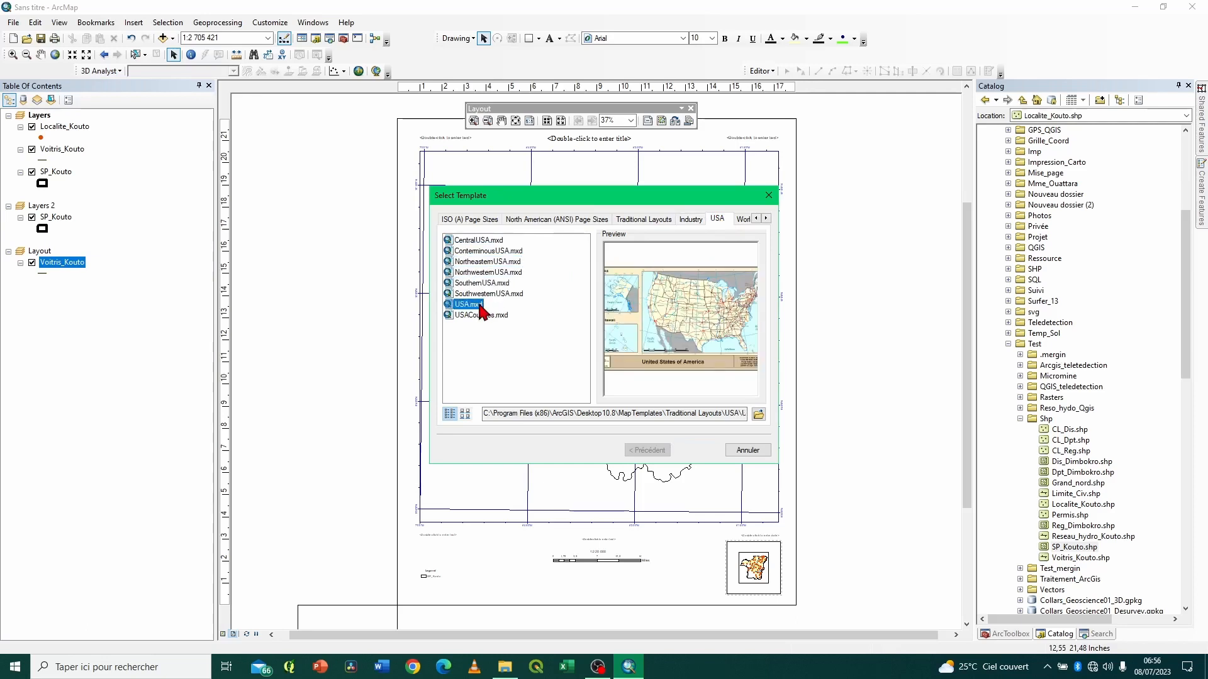
click(765, 219)
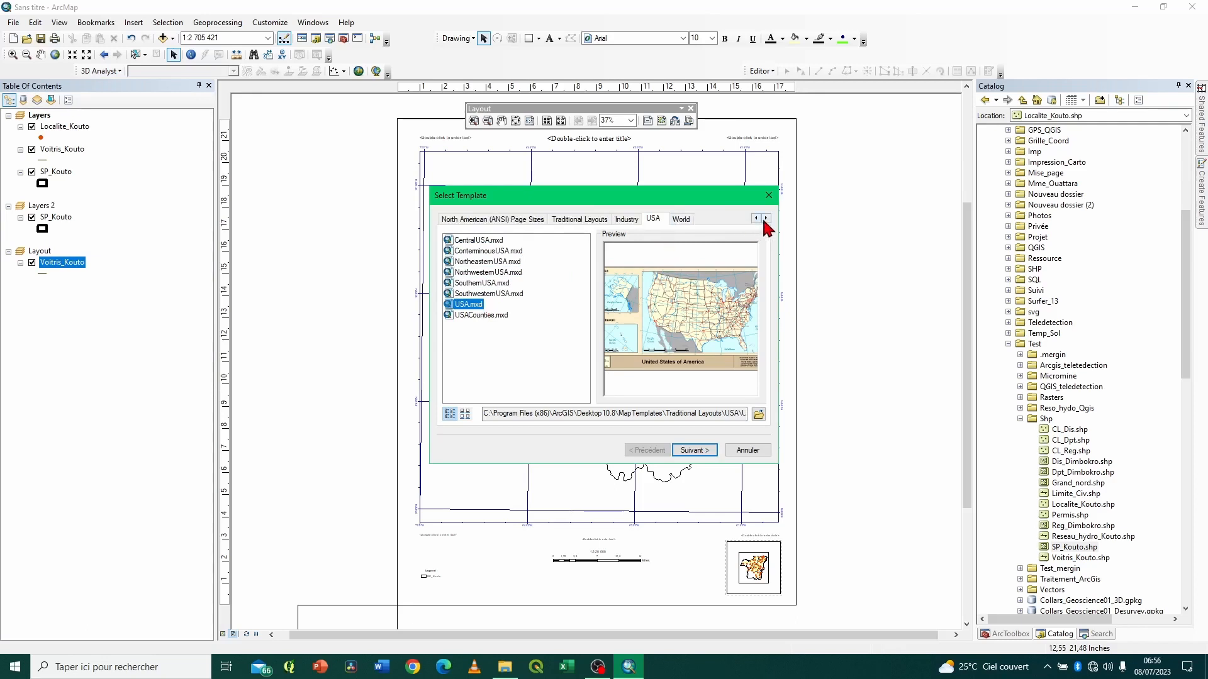
click(495, 283)
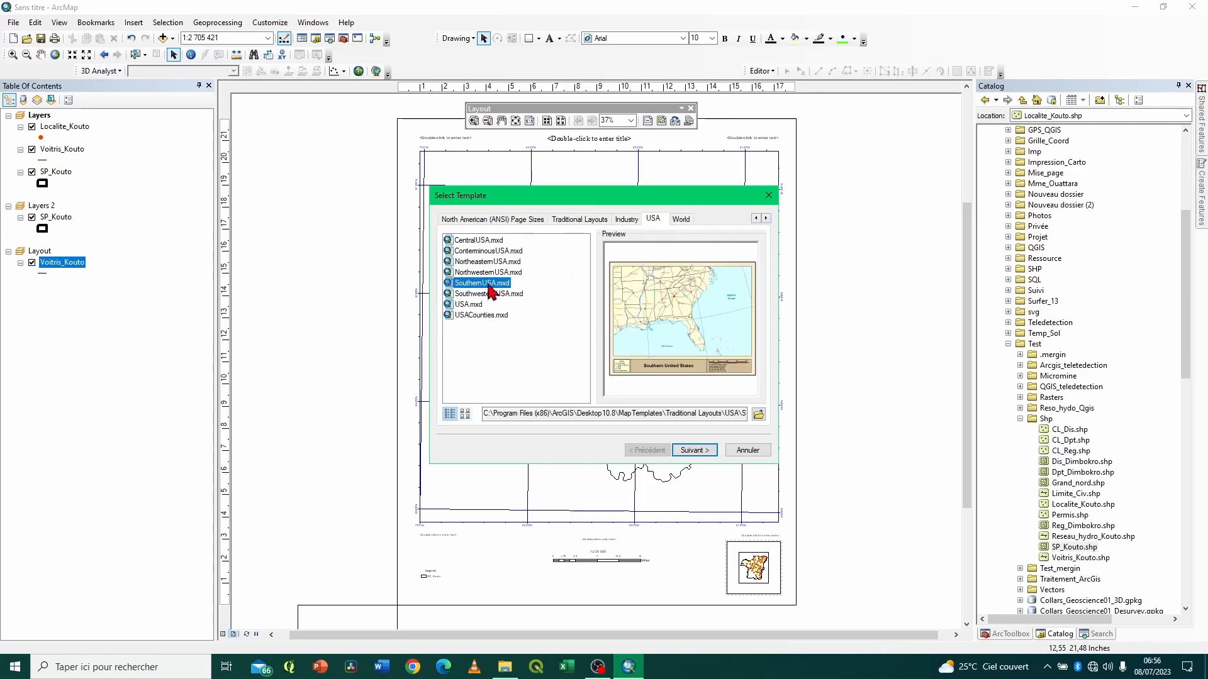
click(478, 305)
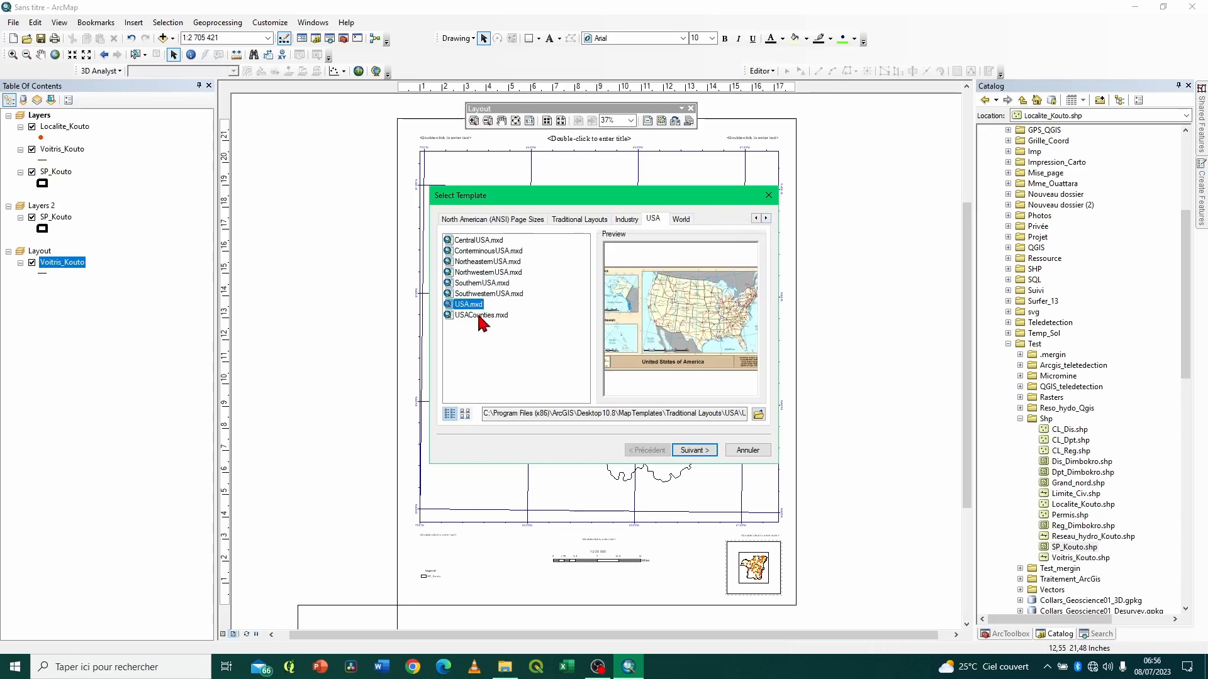
click(481, 315)
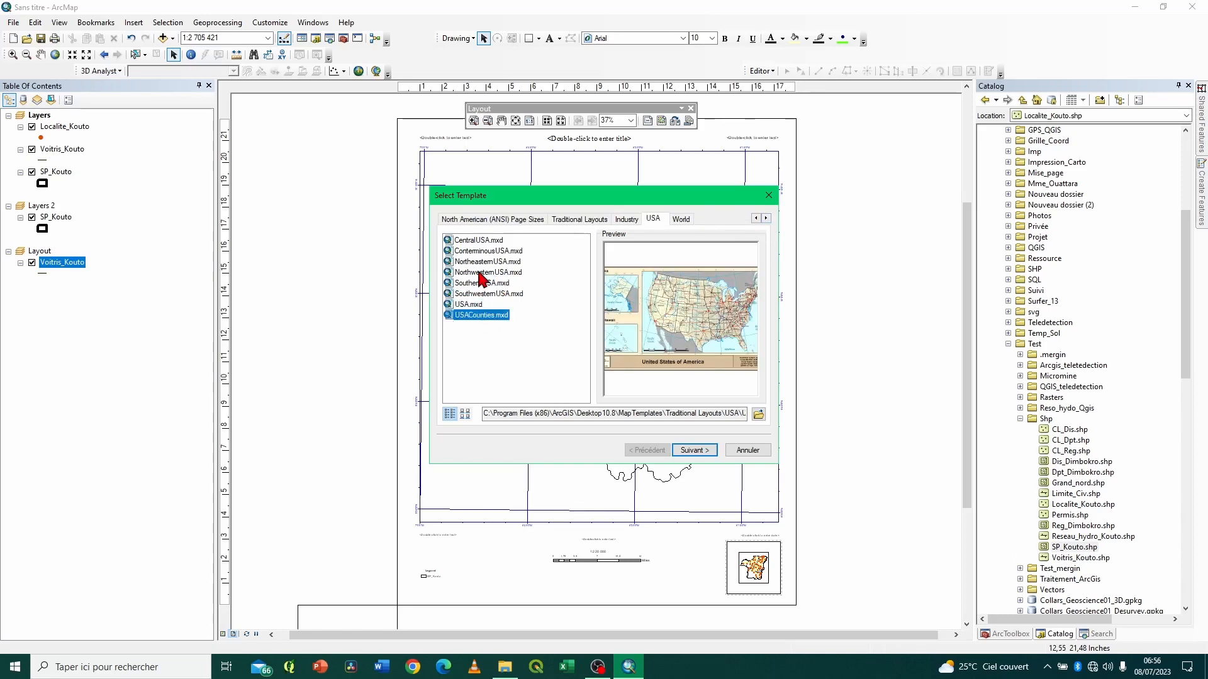
key(Up)
key(Up)
key(Up)
key(Up)
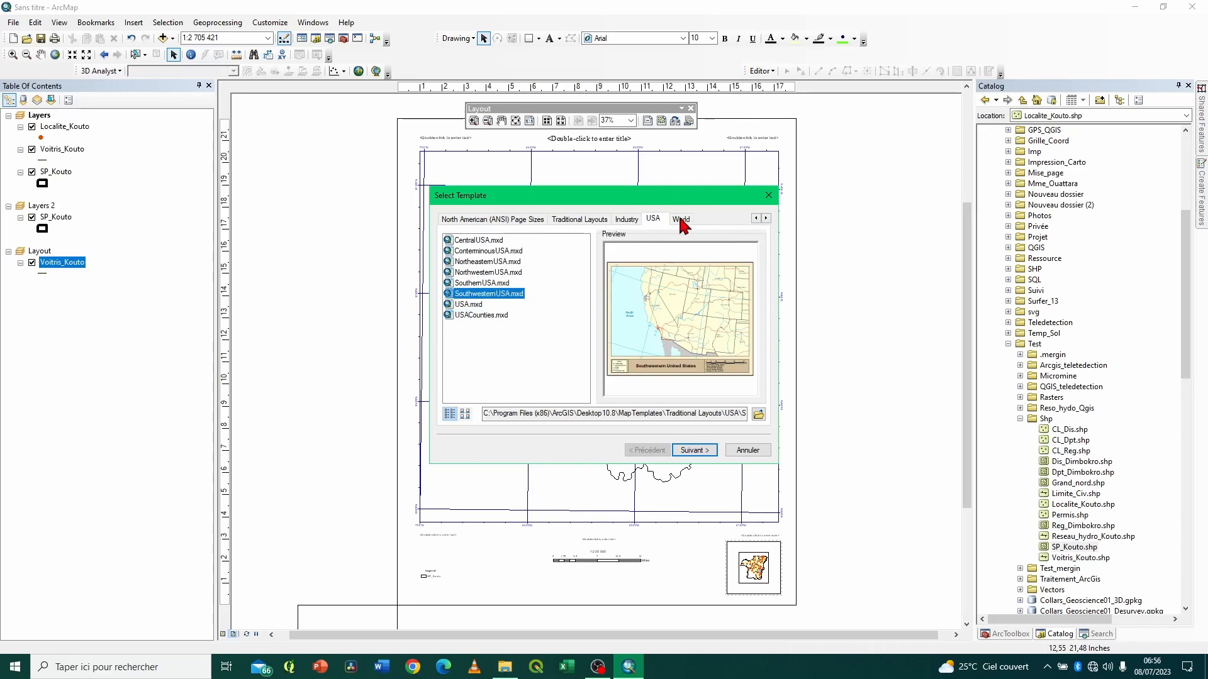
Preview Asia.mxd, apply the Africa.mxd World template with Layers as the first data frame, and inspect the resulting page.
click(681, 220)
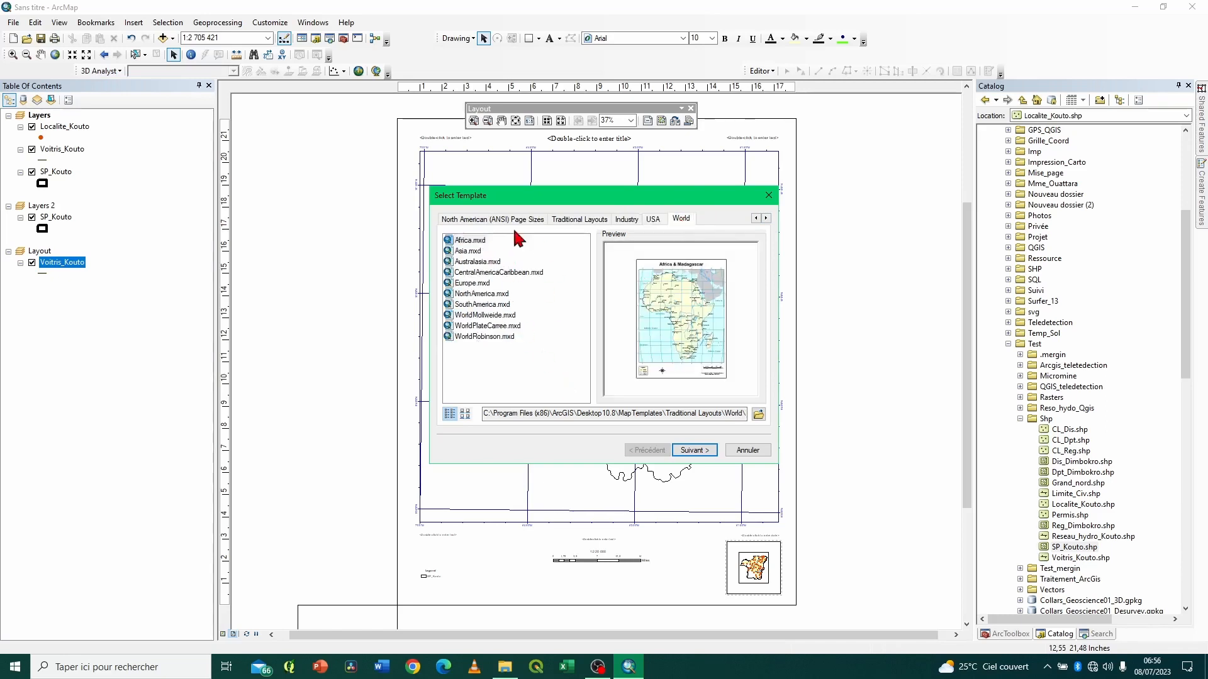
click(472, 251)
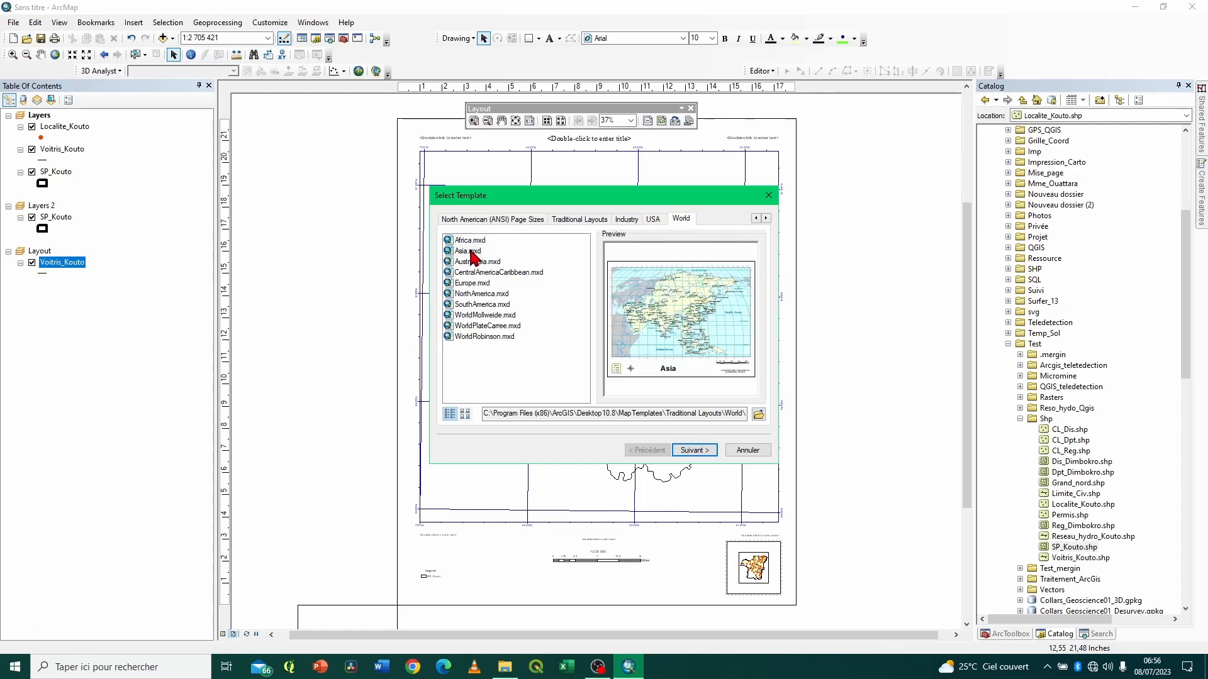
click(468, 241)
click(694, 451)
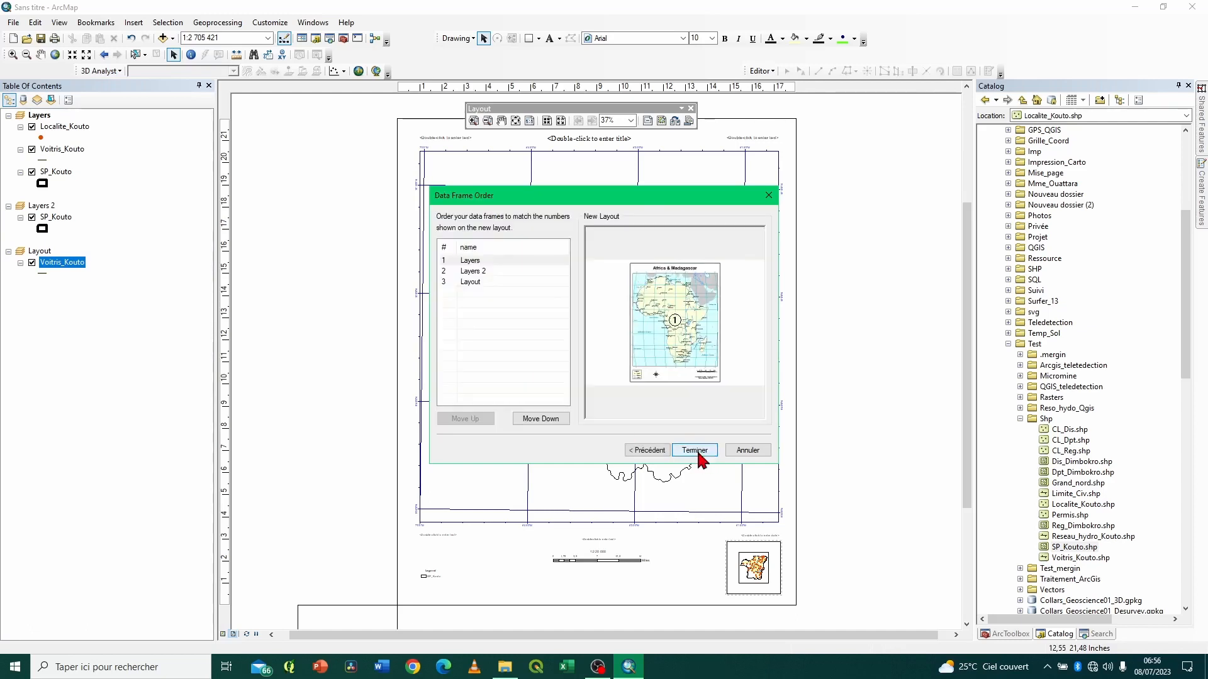
click(698, 452)
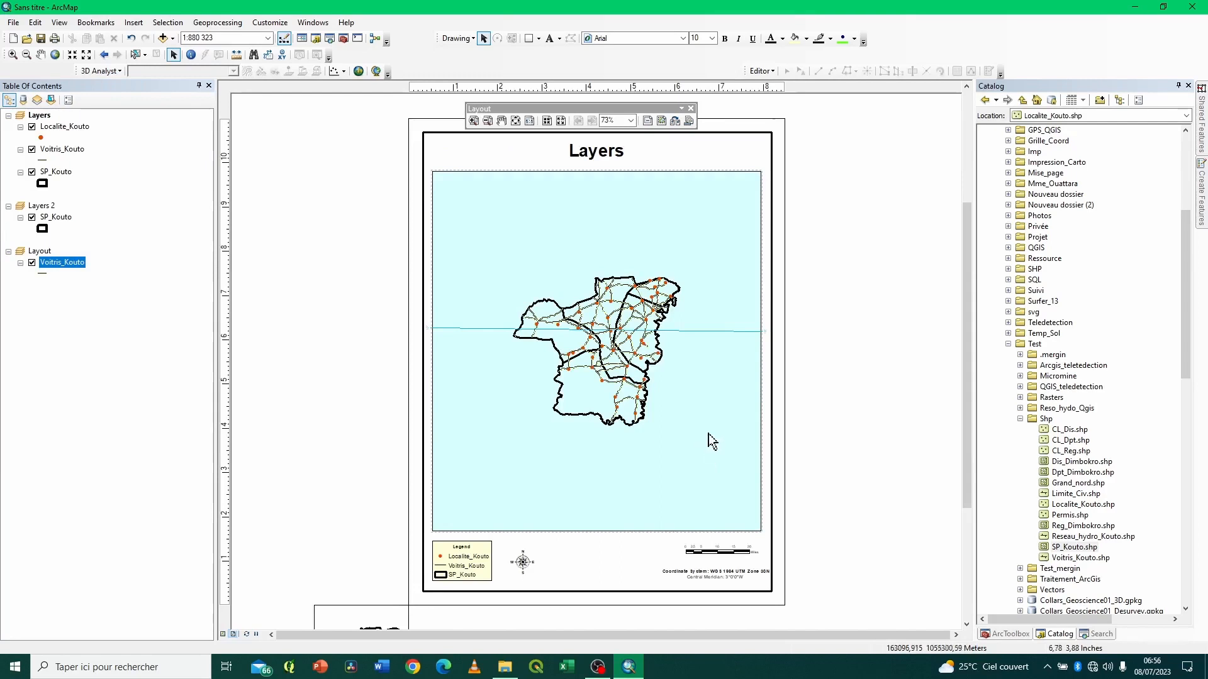
scroll(672, 451, up, 3)
scroll(672, 450, down, 10)
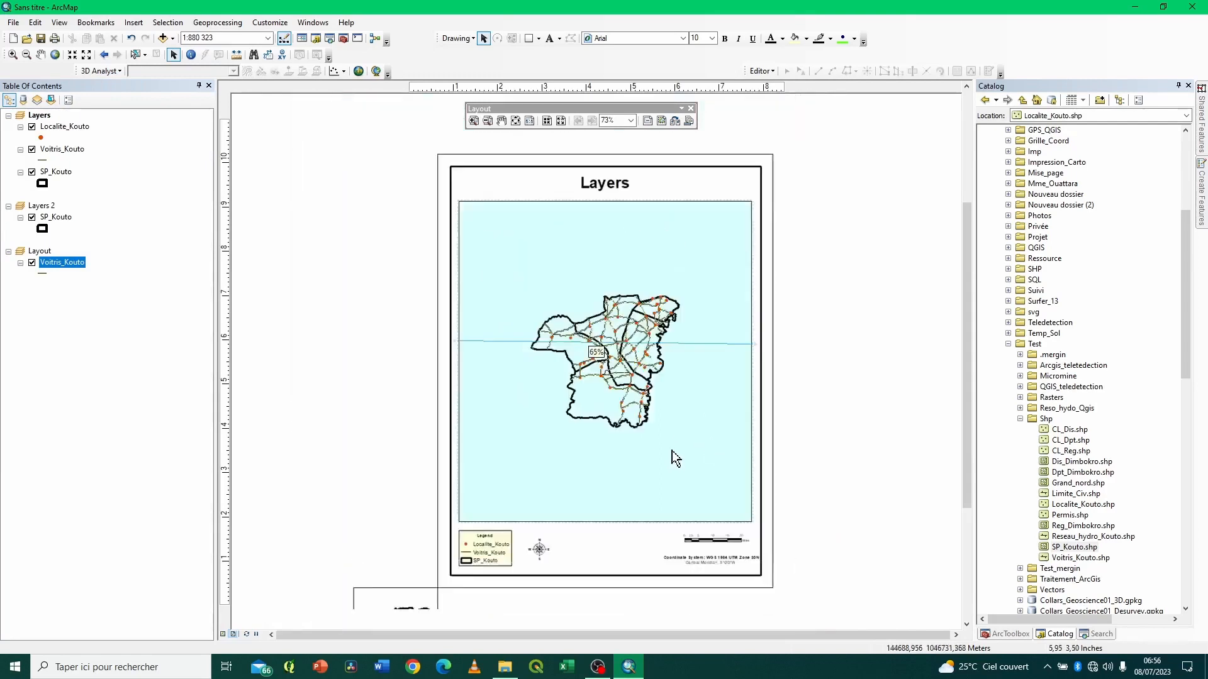
scroll(675, 448, up, 10)
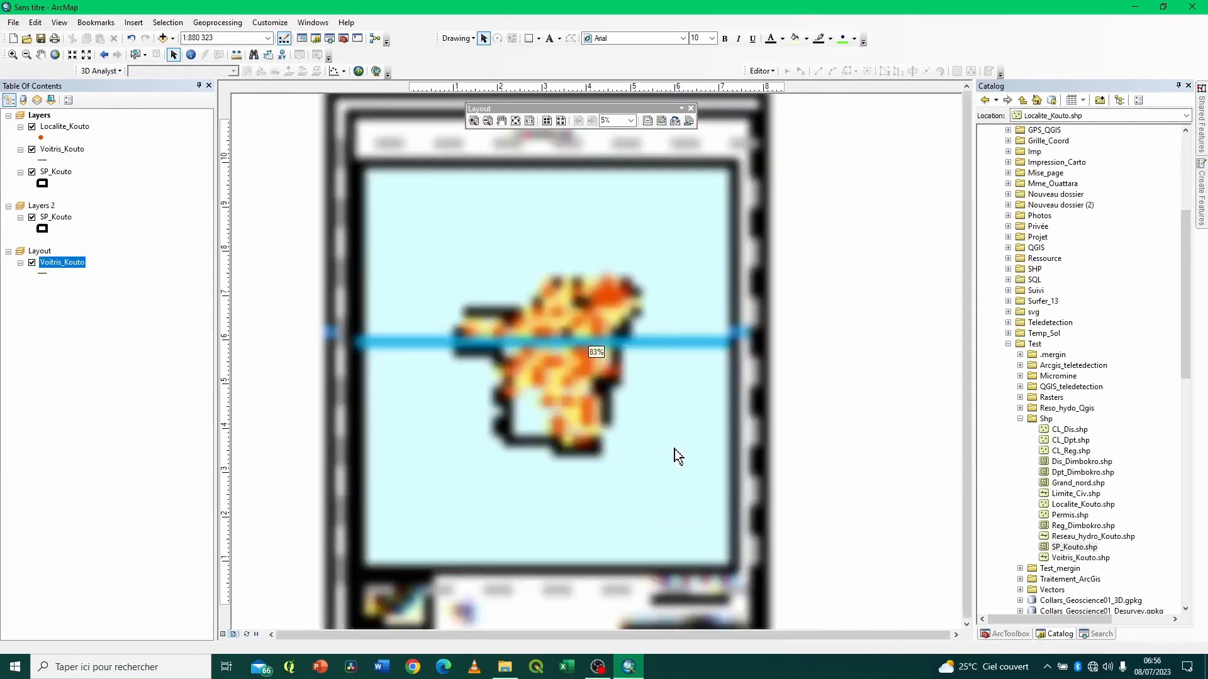